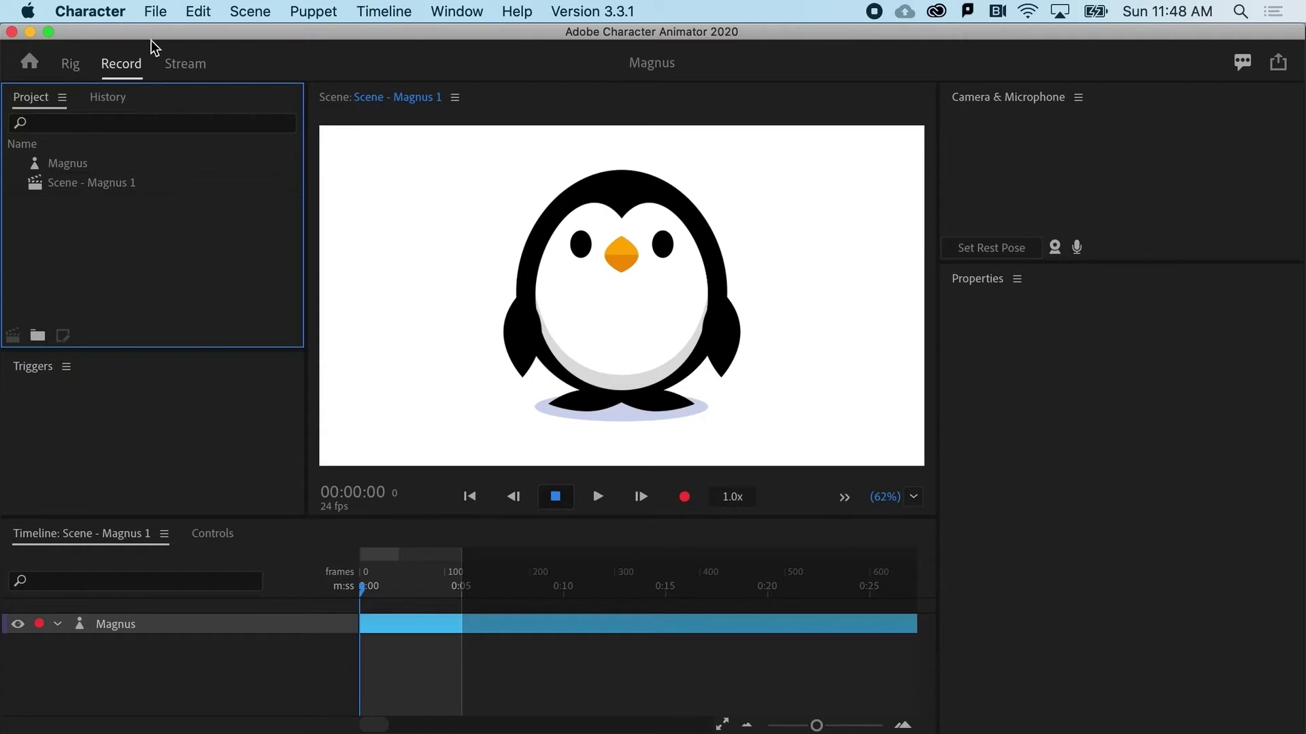
Step: Import Rob-Source.ai from Project Files into the project with File > Import
left_click(158, 14)
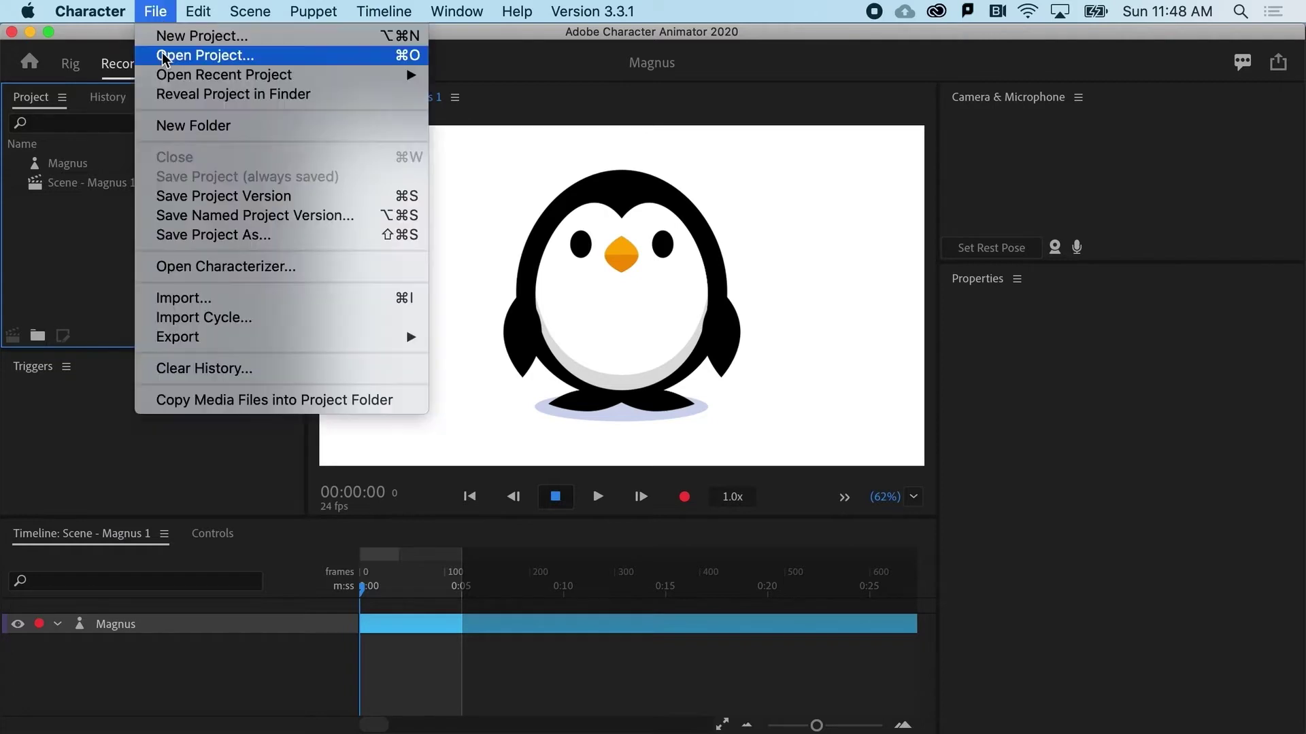
left_click(193, 298)
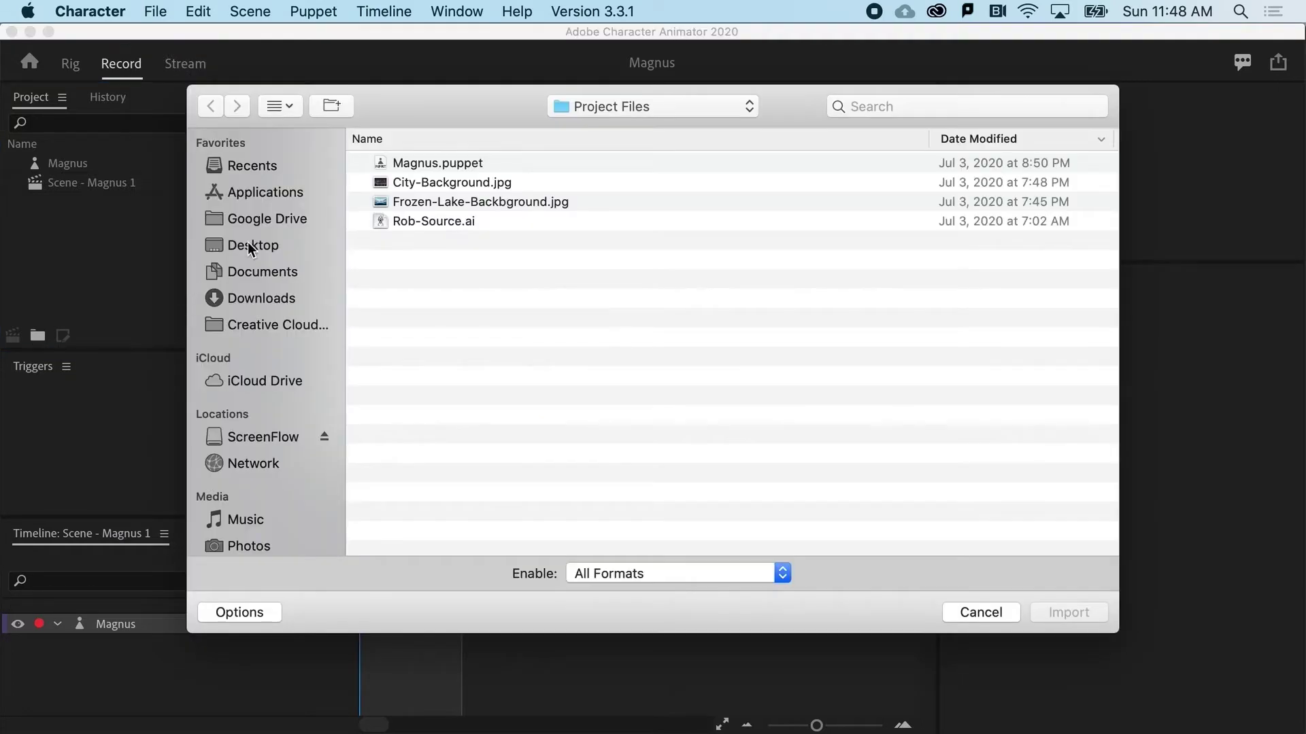
left_click(457, 223)
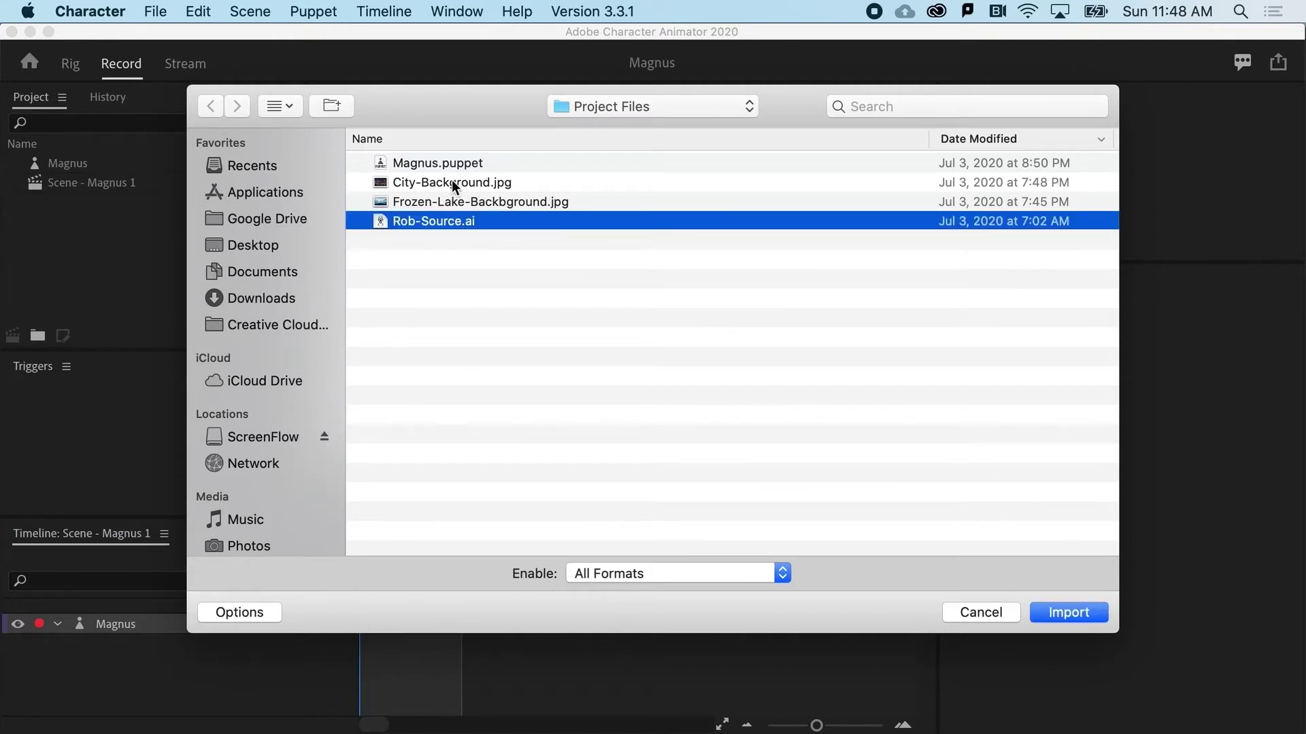
left_click(1054, 609)
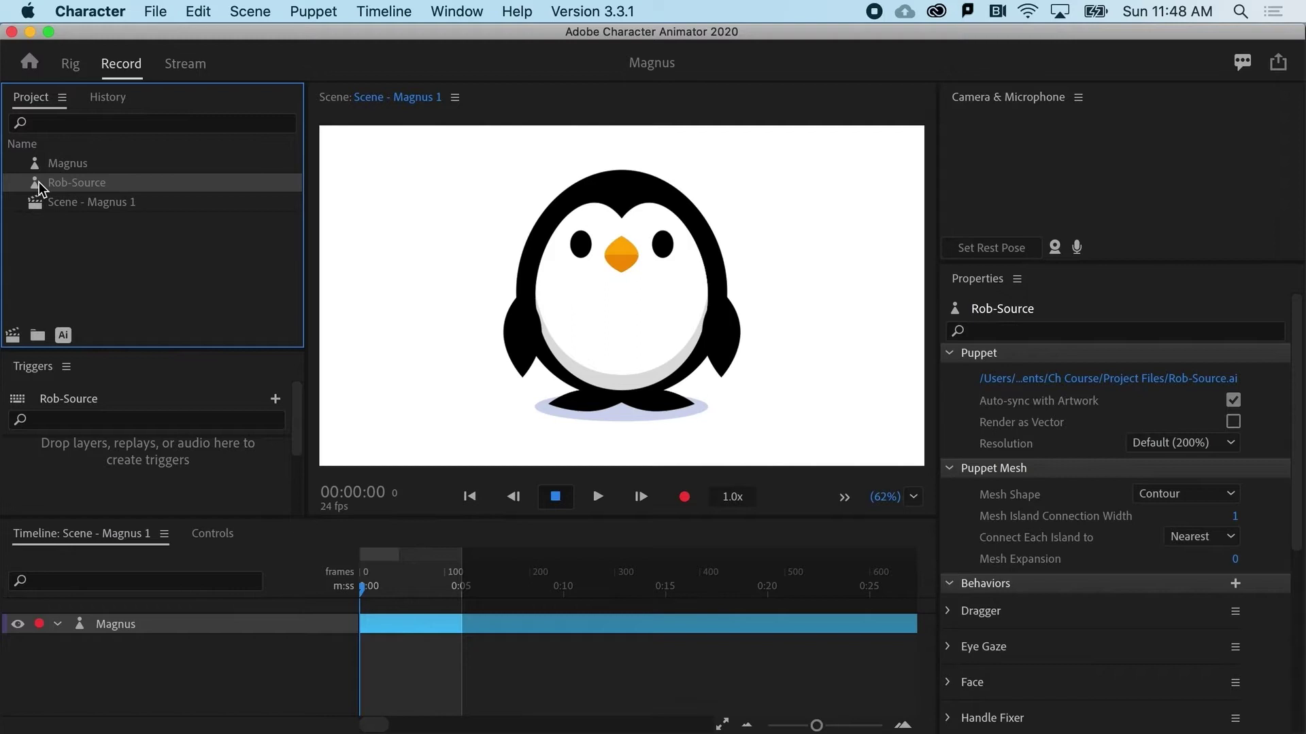
Step: Add Rob-Source to the Scene - Magnus 1 timeline and delete the Magnus track
left_click_drag(39, 181, 169, 610)
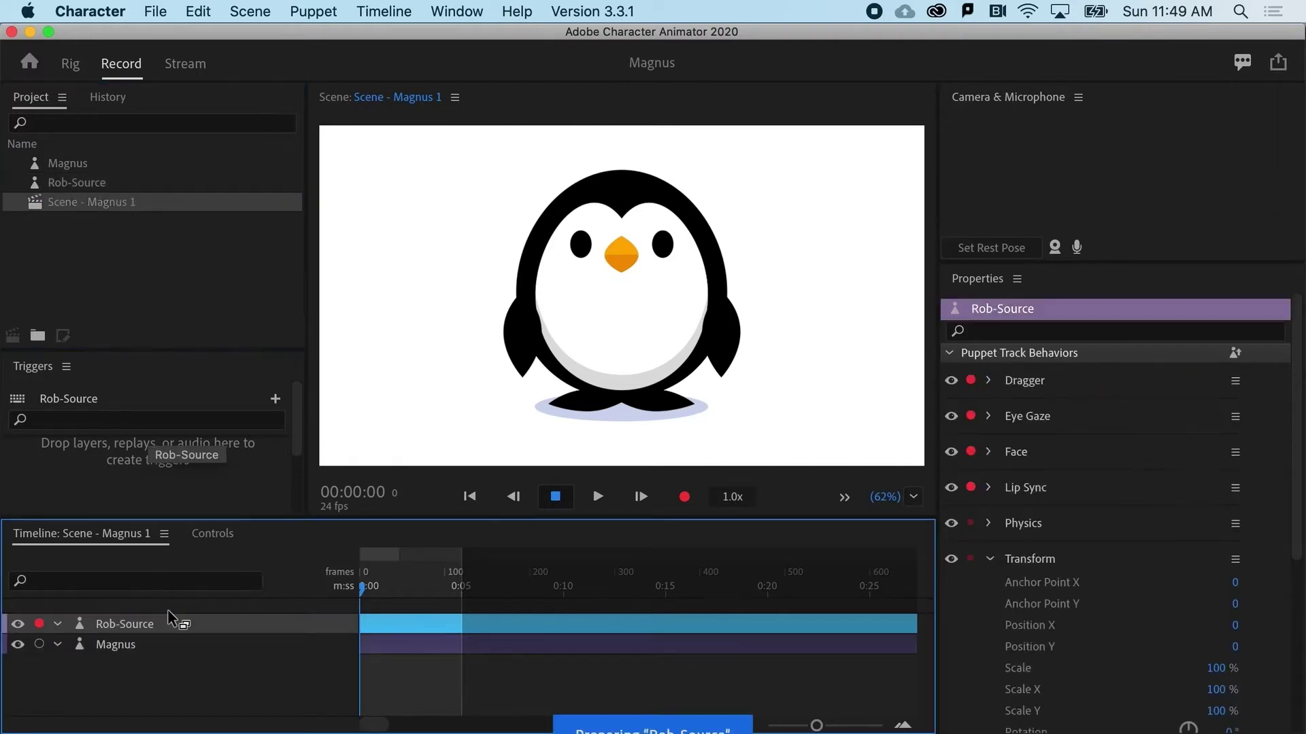
left_click(102, 646)
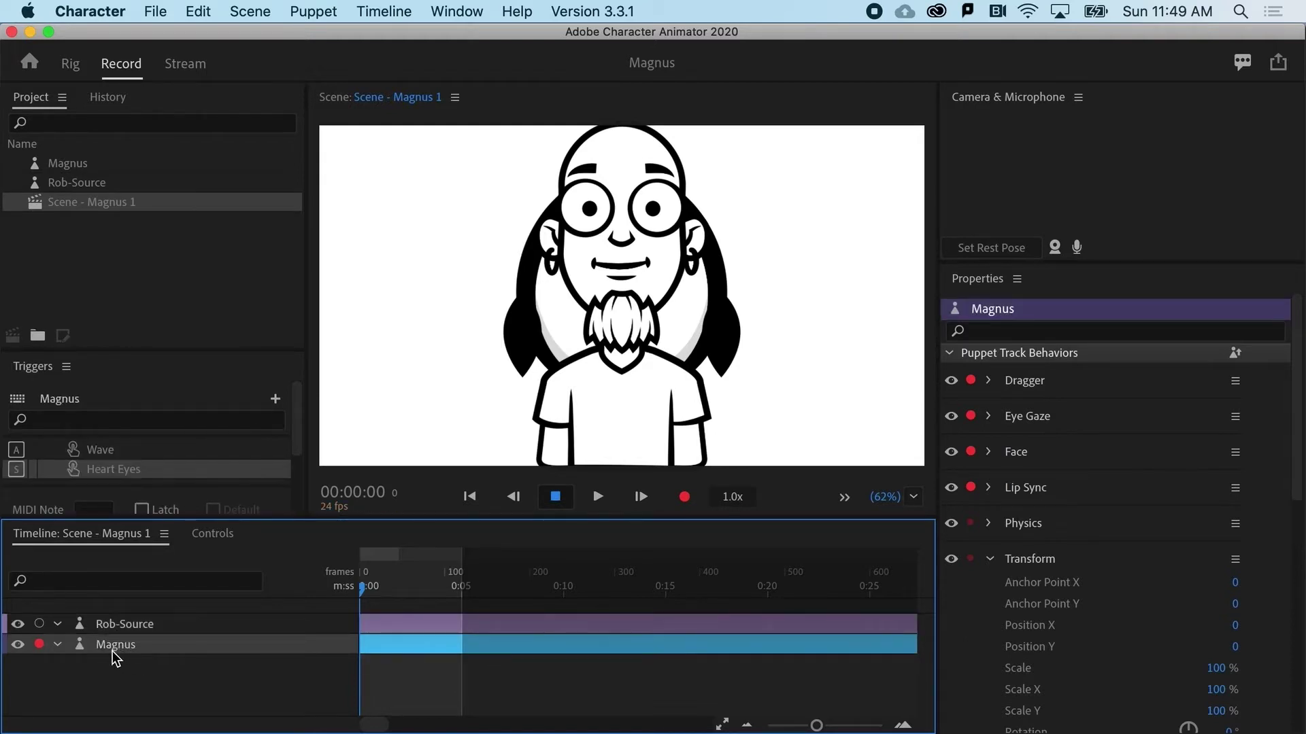
key("Delete")
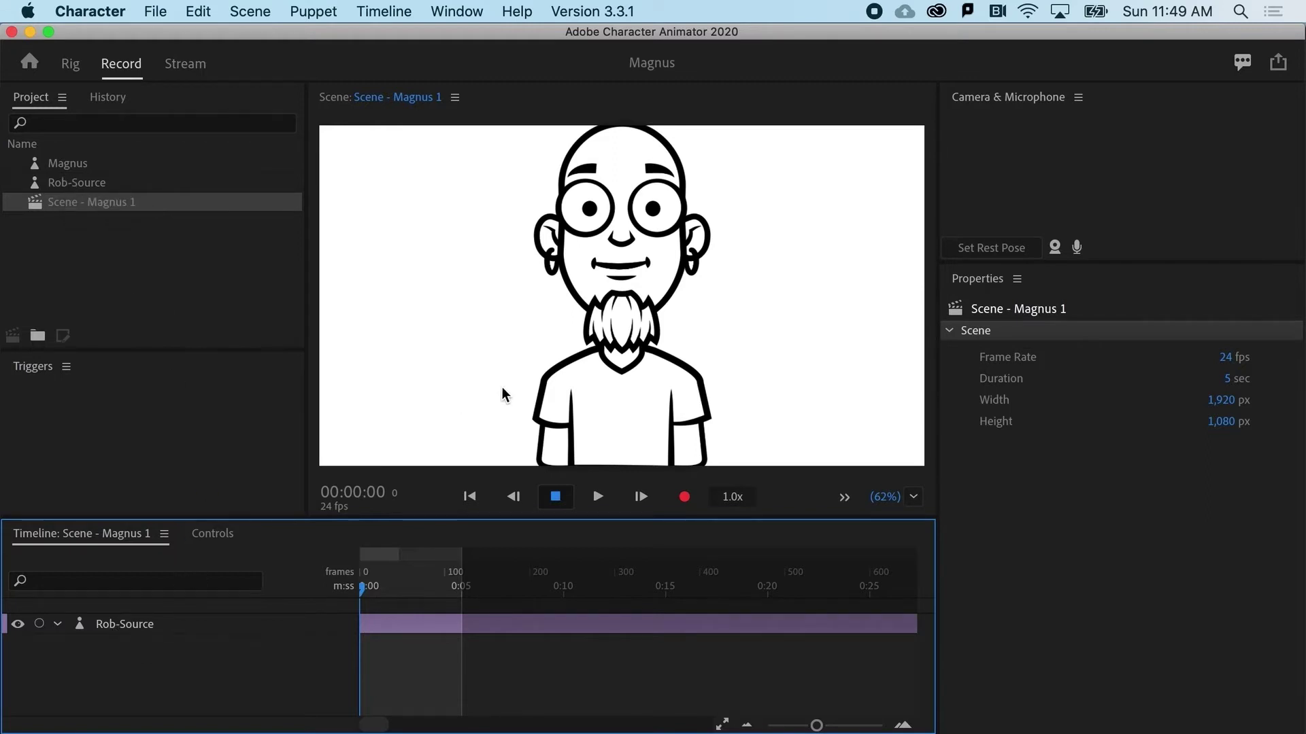
Step: Enable Camera Input and arm the Rob-Source track to follow the webcam
left_click(1054, 249)
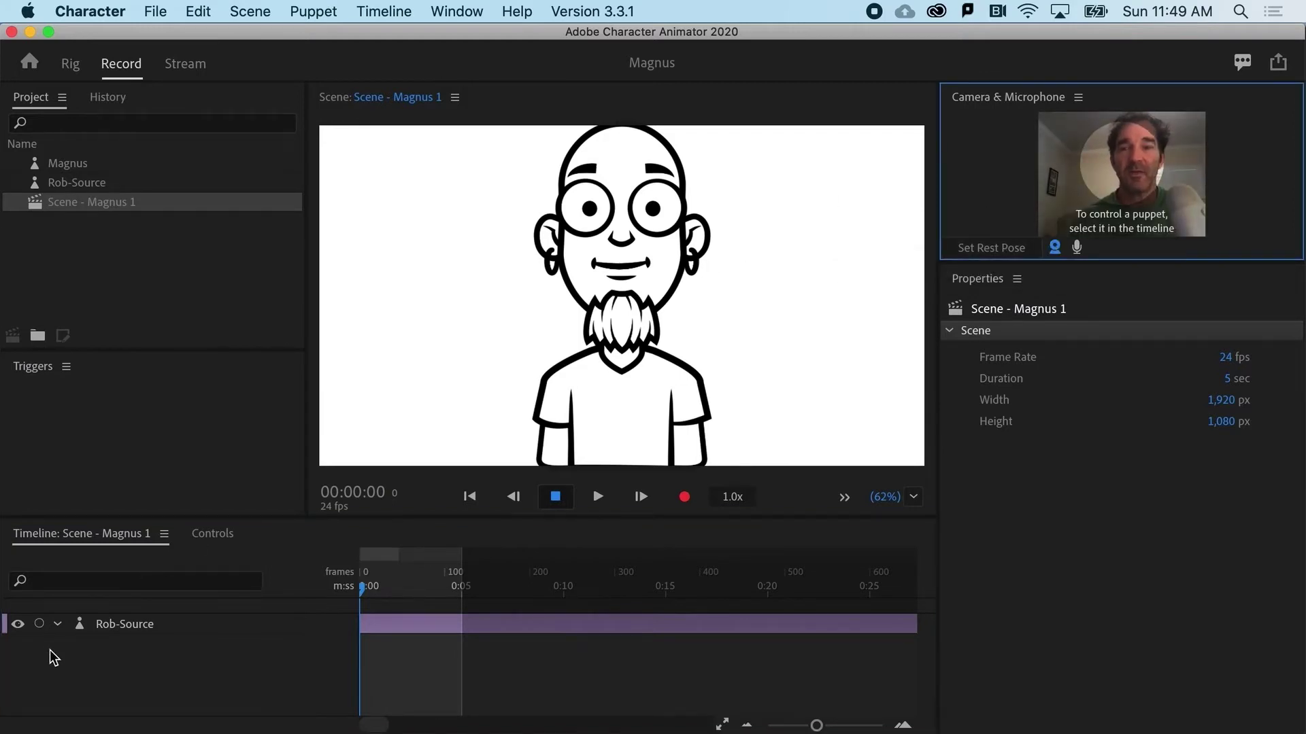
left_click(132, 627)
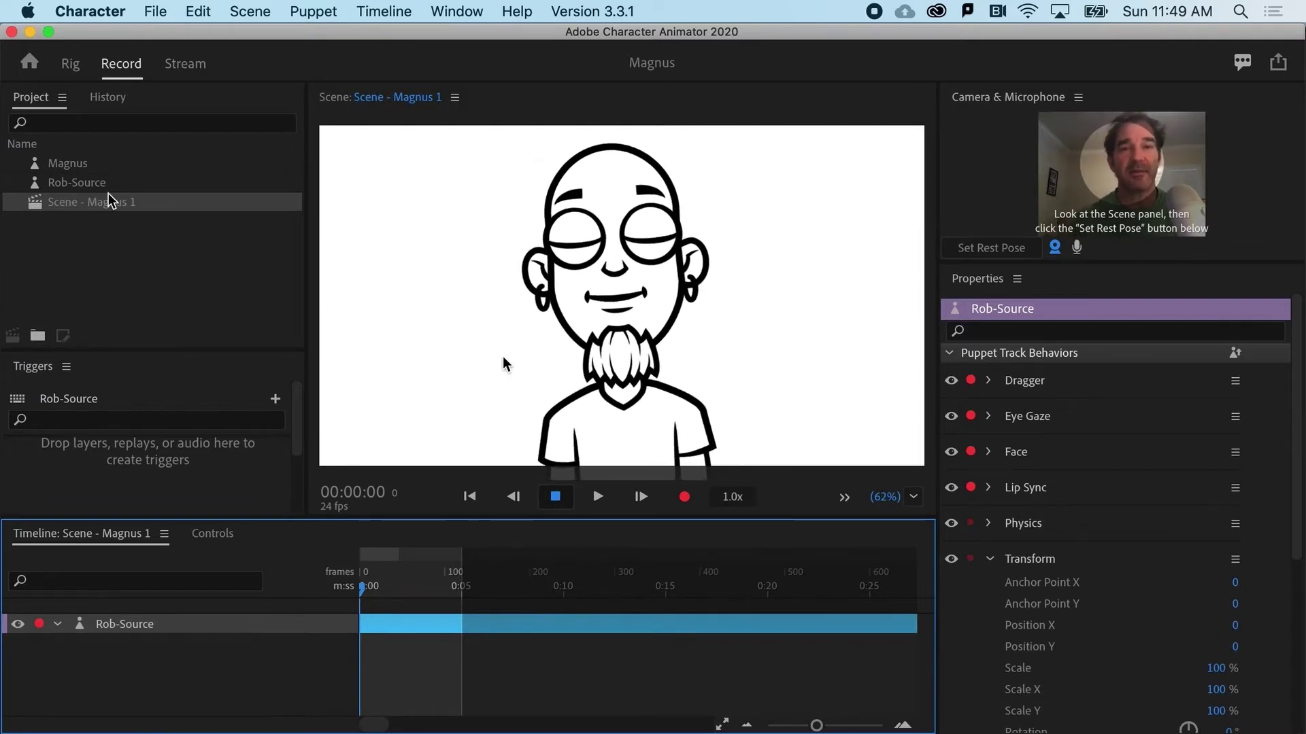
Step: Open the Magnus puppet in Rig and inspect its head and body layers
left_click(53, 164)
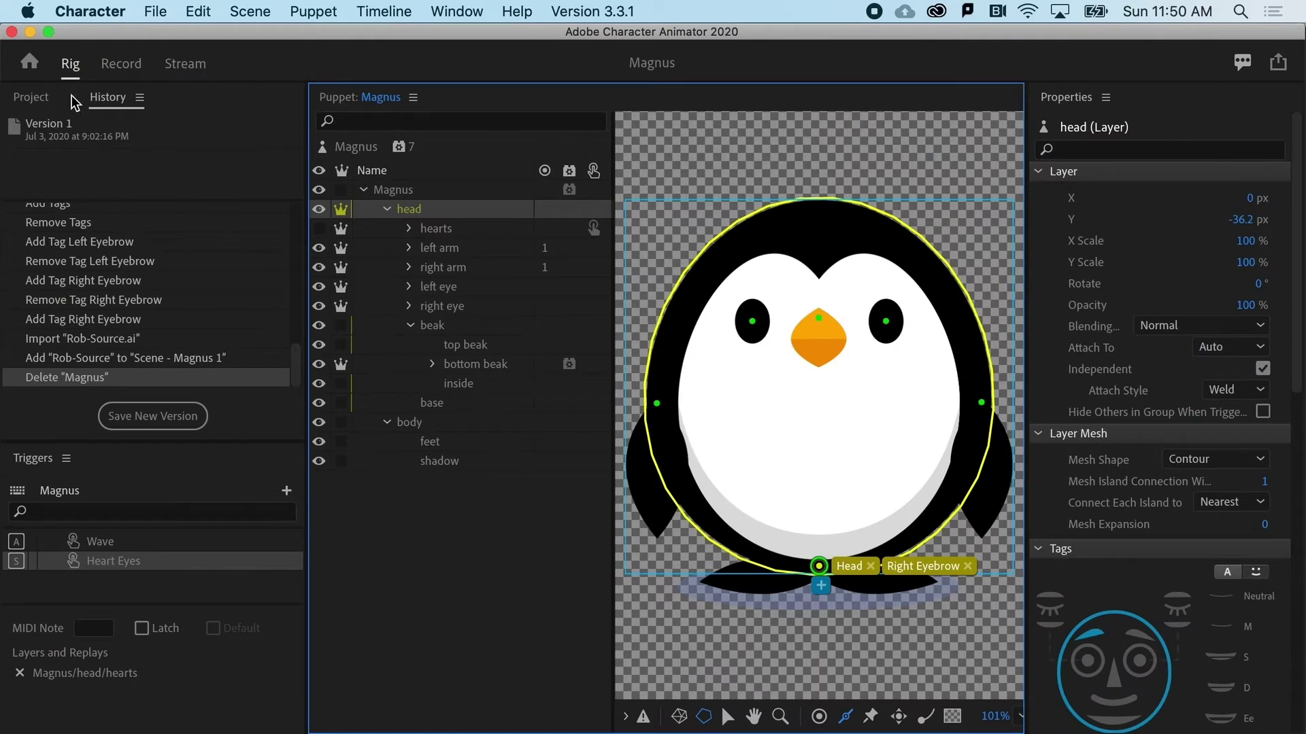
left_click(70, 65)
left_click(424, 422)
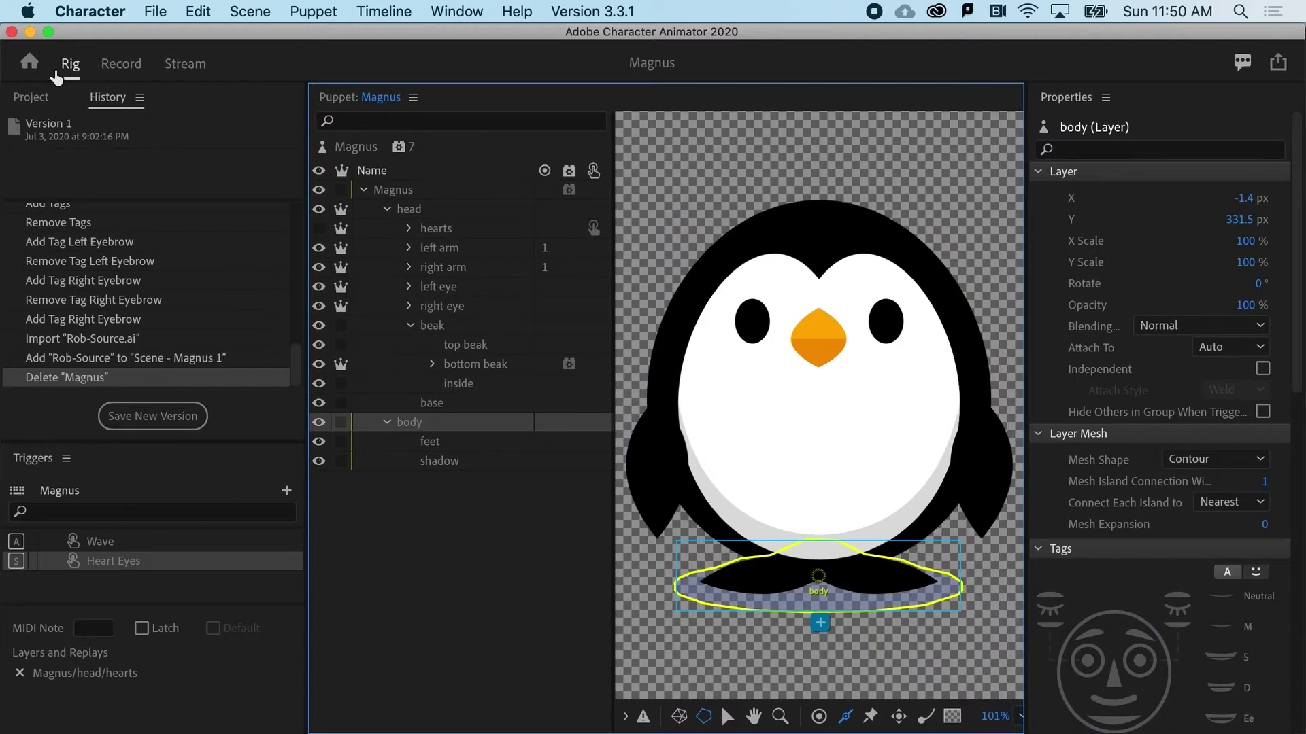
Step: Open the Rob-Source puppet from the Project panel for rigging
left_click(38, 100)
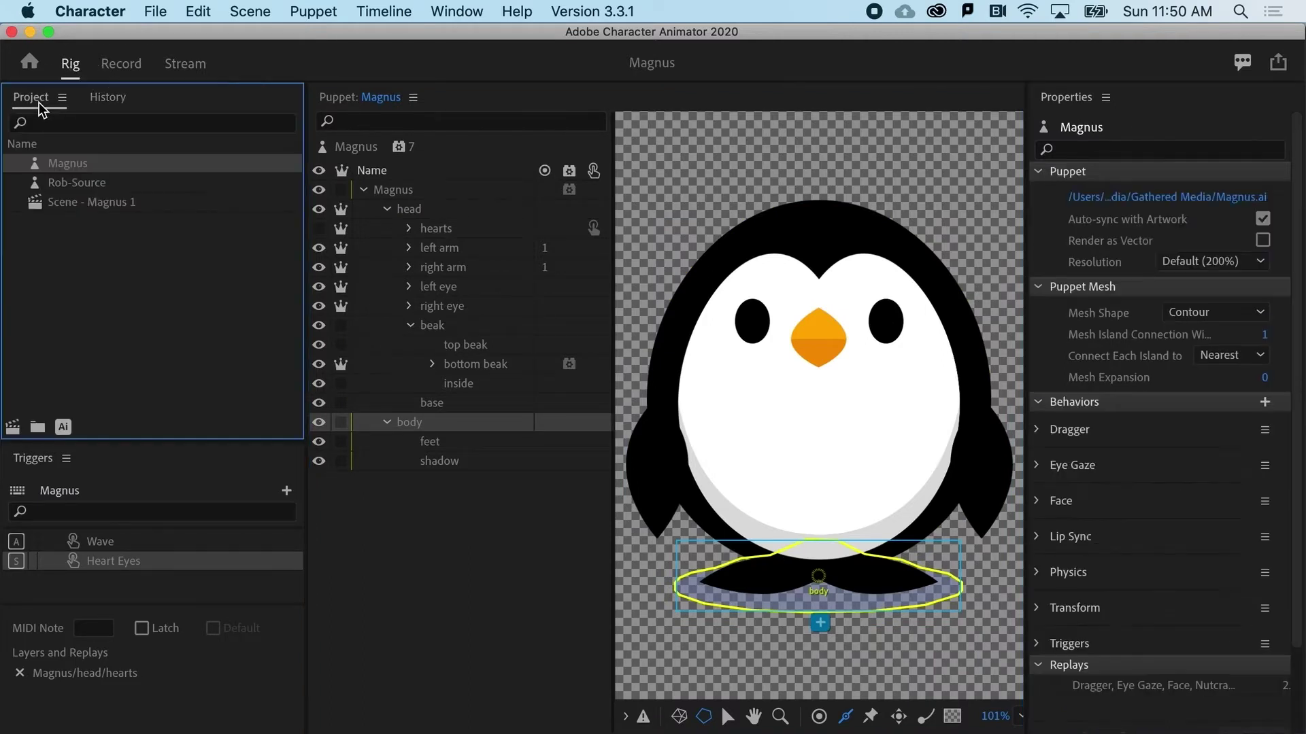
left_click(72, 182)
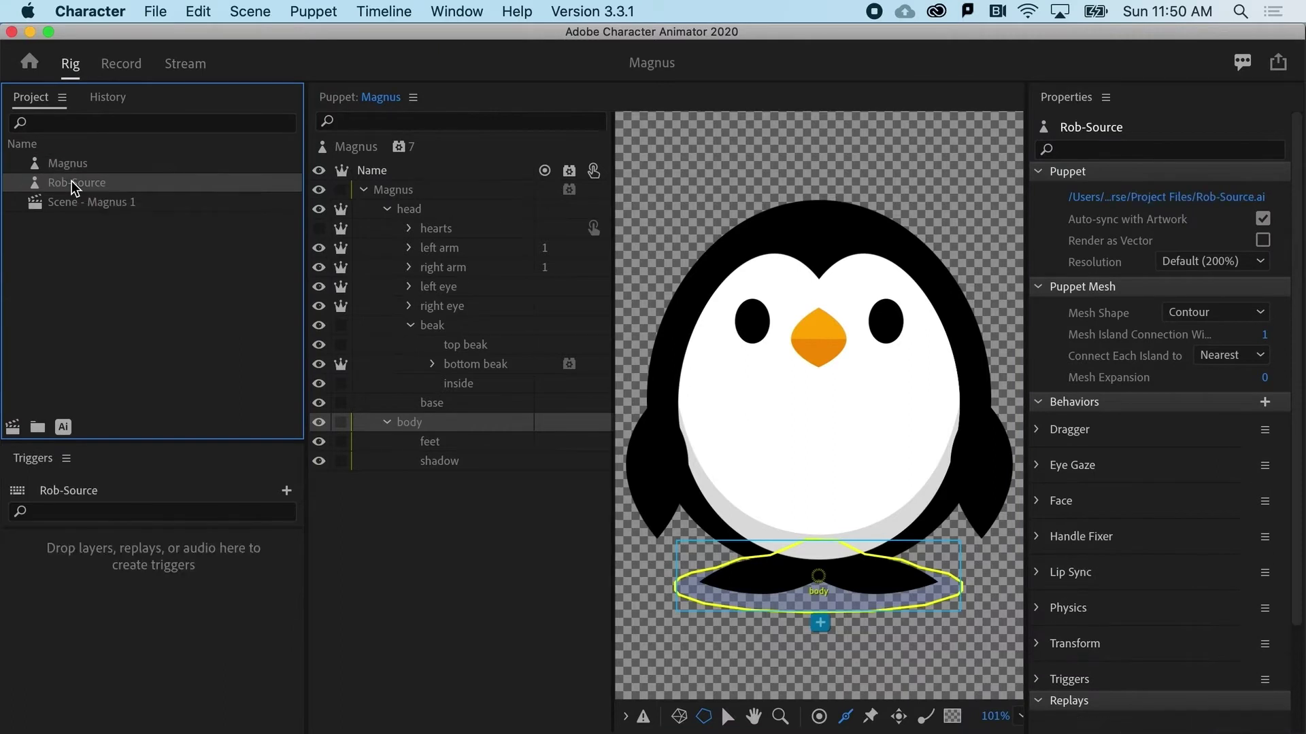
double_click(72, 182)
Step: Set Rob's head layer to Independent so it is welded to the body
left_click(398, 191)
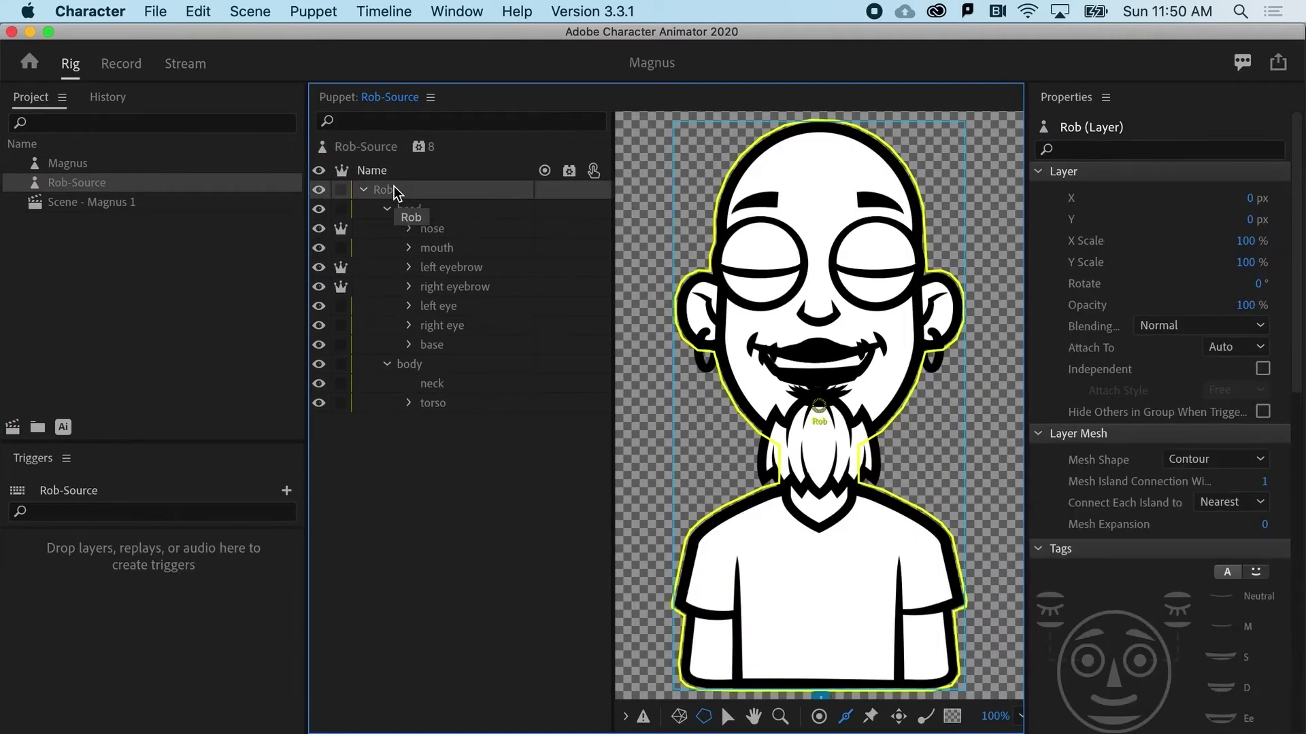
left_click(432, 213)
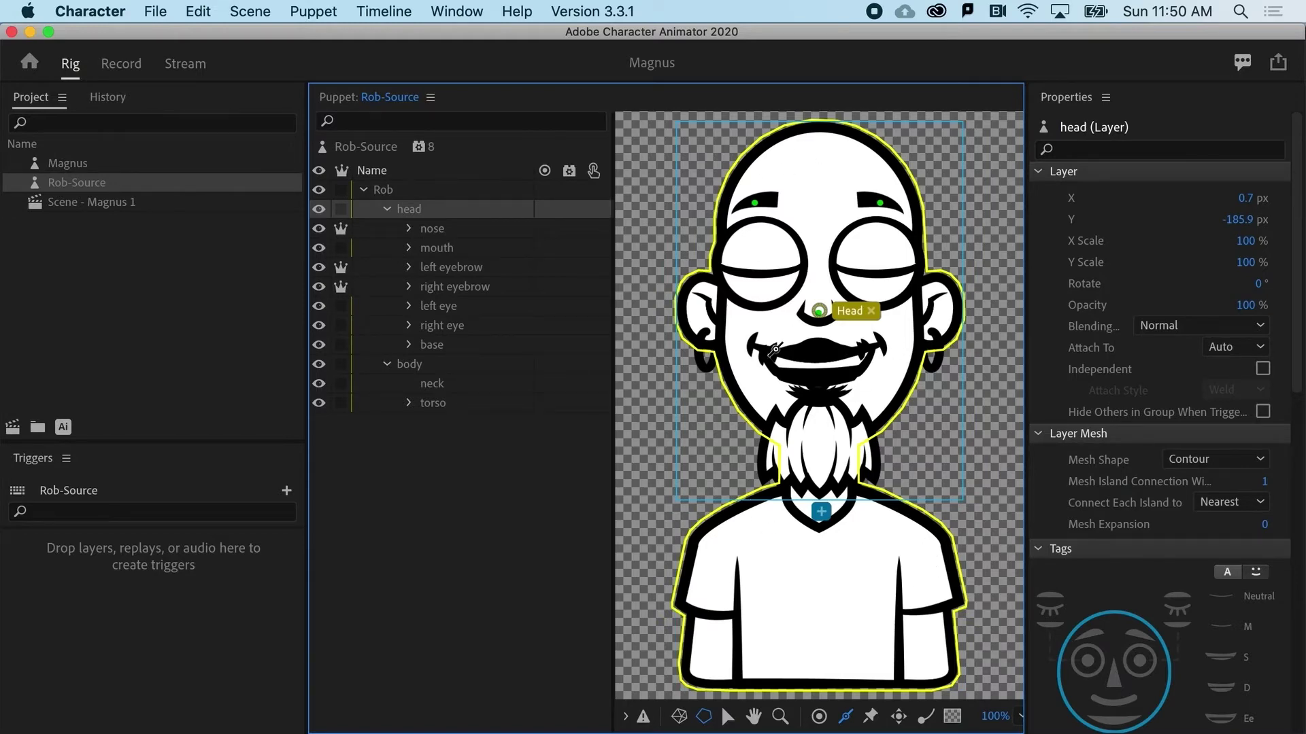
left_click(410, 364)
left_click(409, 209)
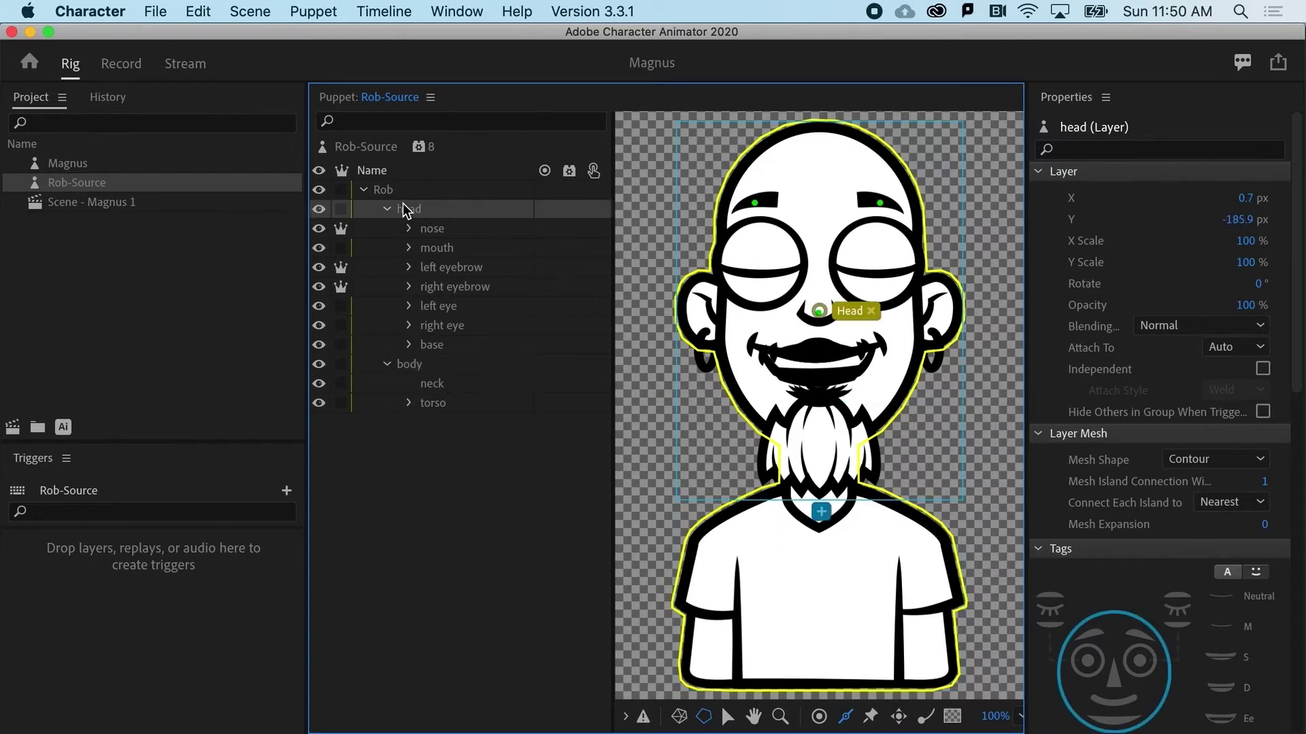
left_click(341, 209)
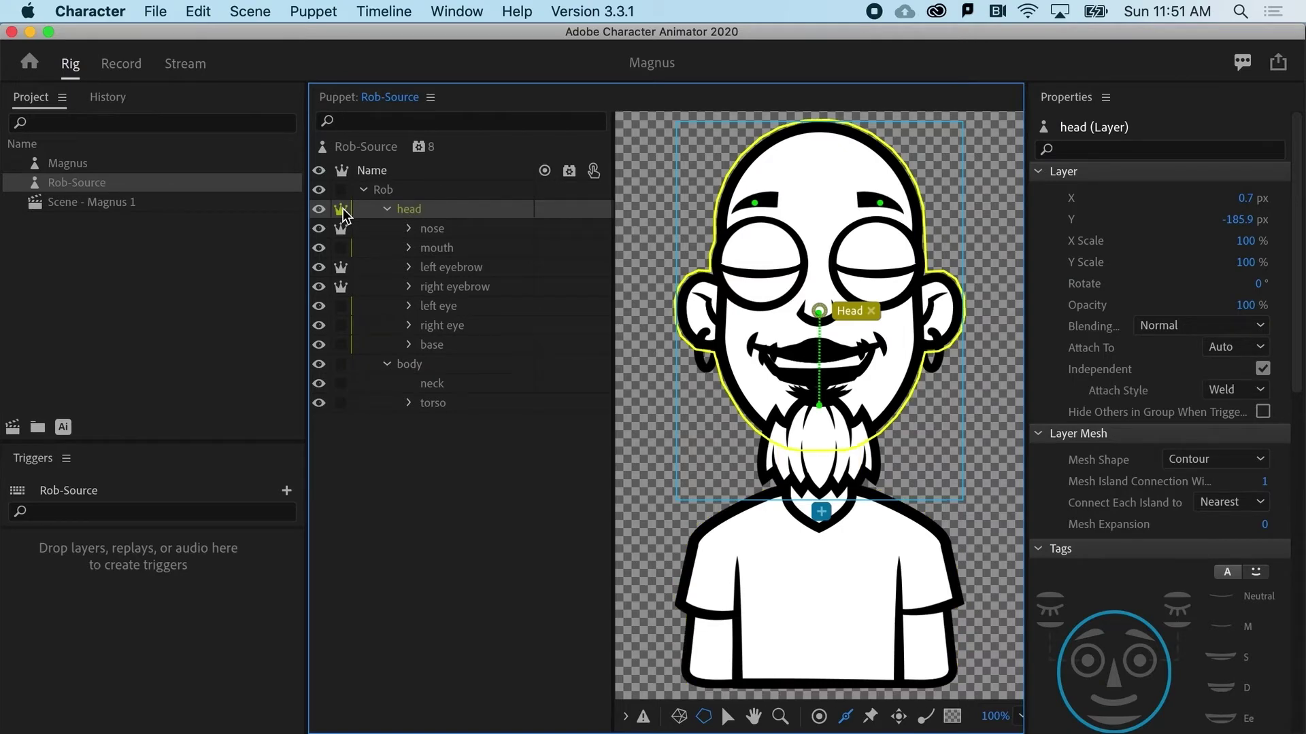
Step: In Record, roll History back to after removing Magnus, then return to the Project list
left_click(126, 68)
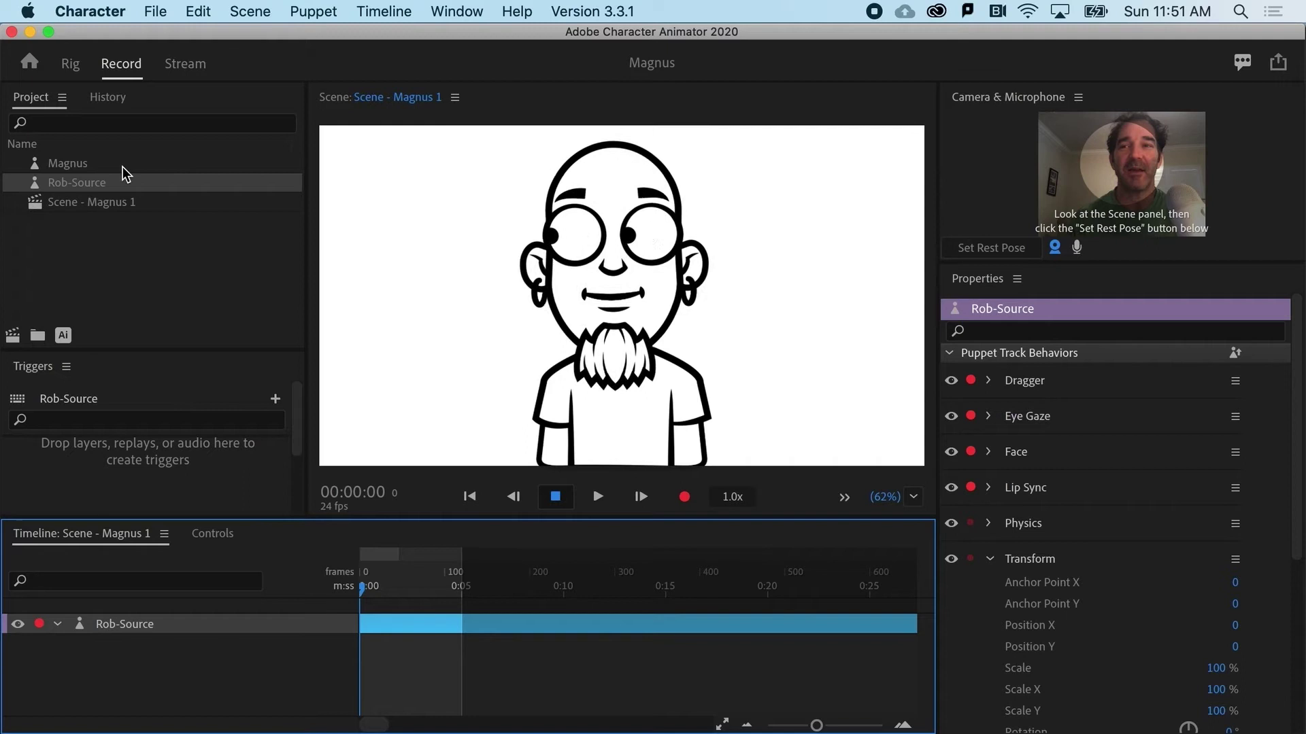
left_click(103, 101)
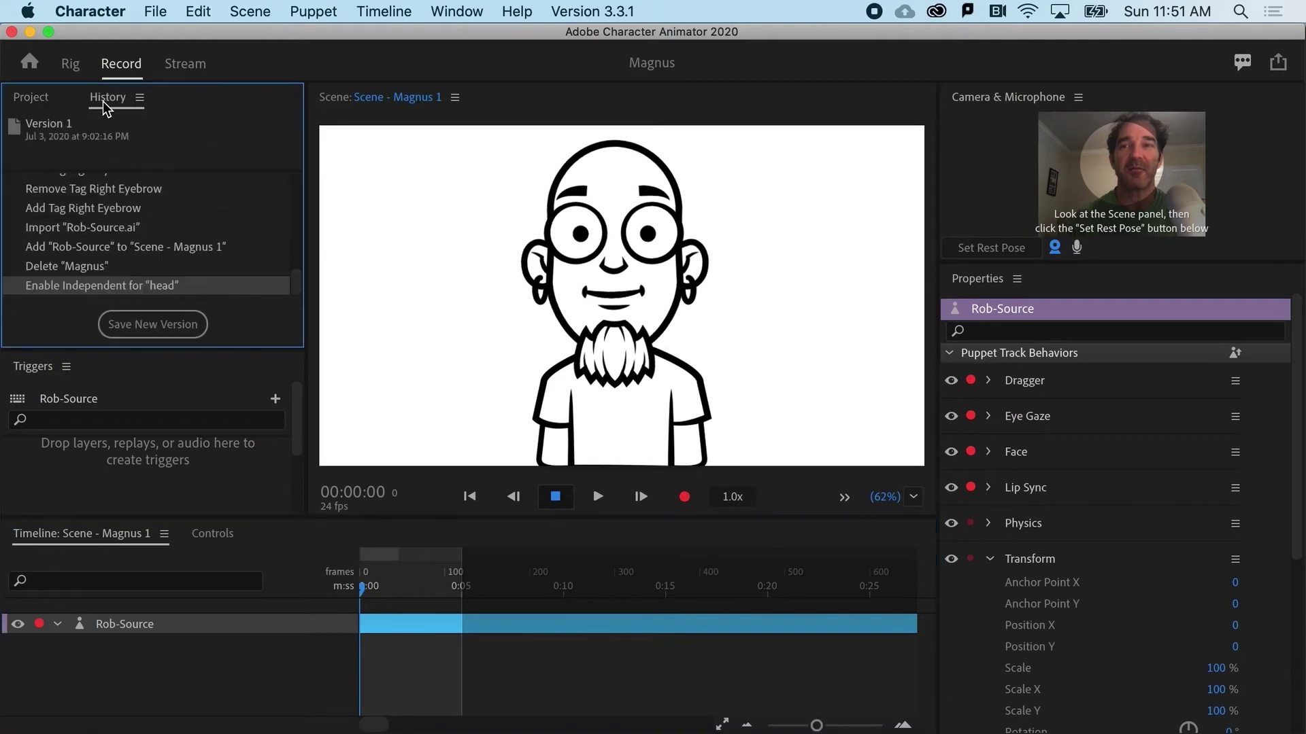
left_click(52, 268)
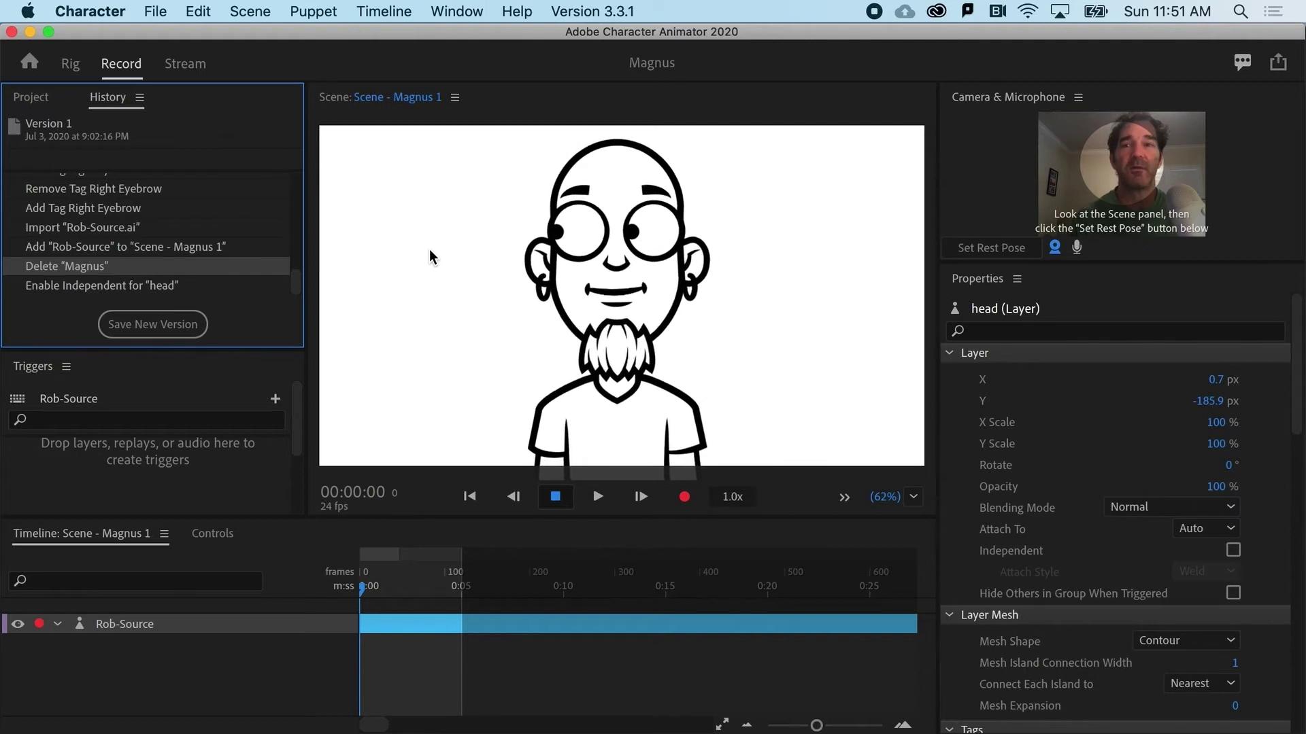
mouse_move(71, 118)
left_click(39, 99)
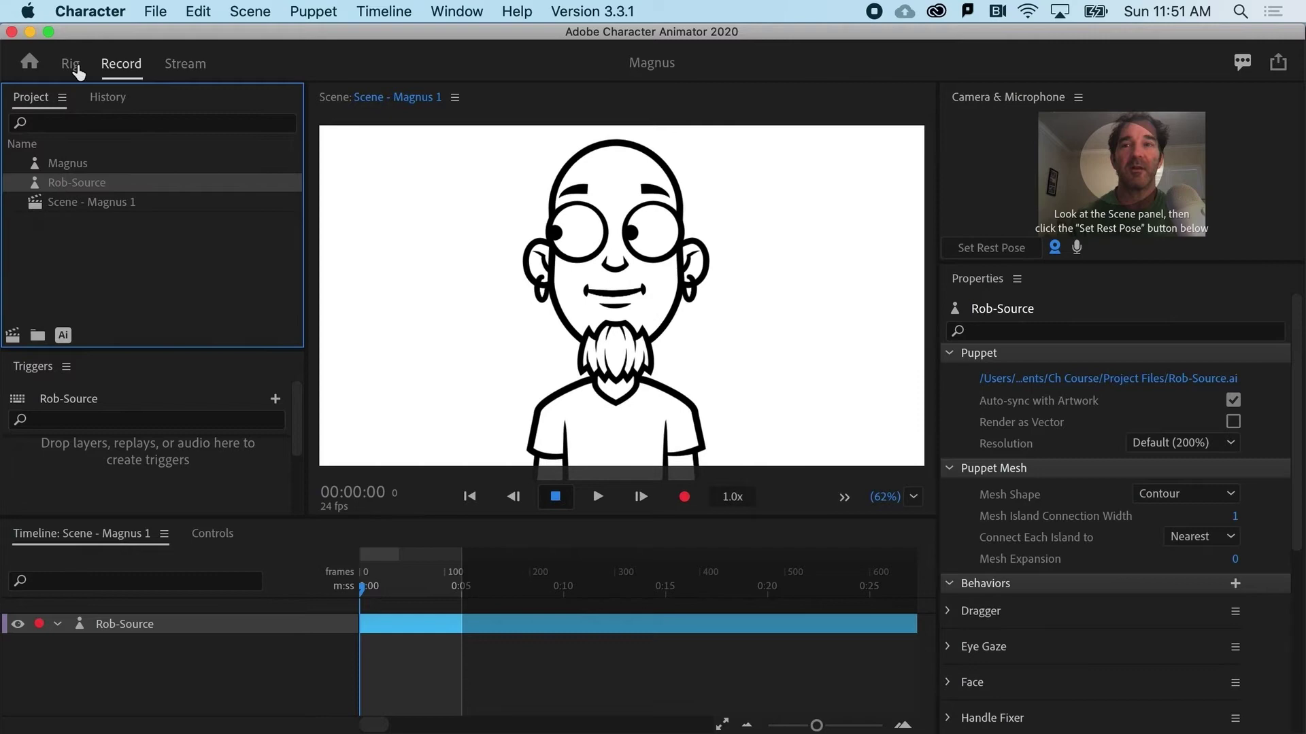
Step: Open Rob-Source in Rig, select the Rob group and show its mesh for pinning
left_click(69, 71)
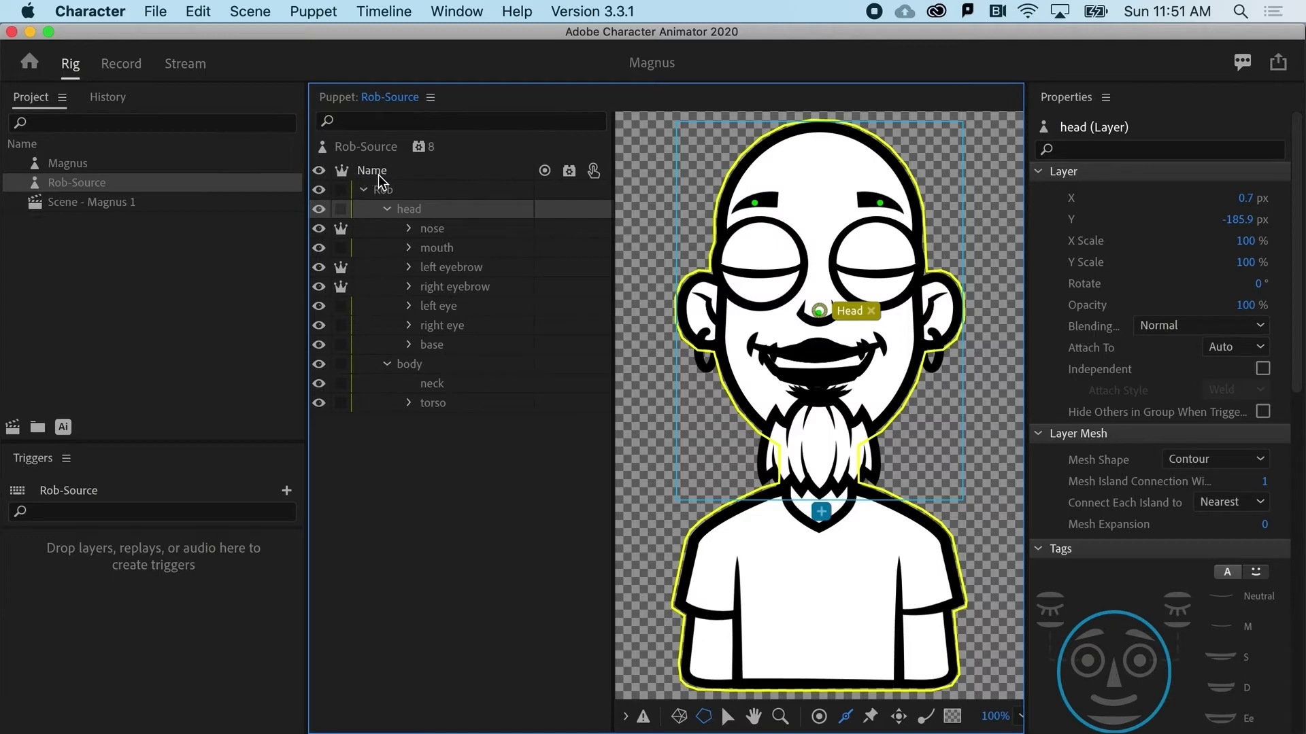
left_click(373, 193)
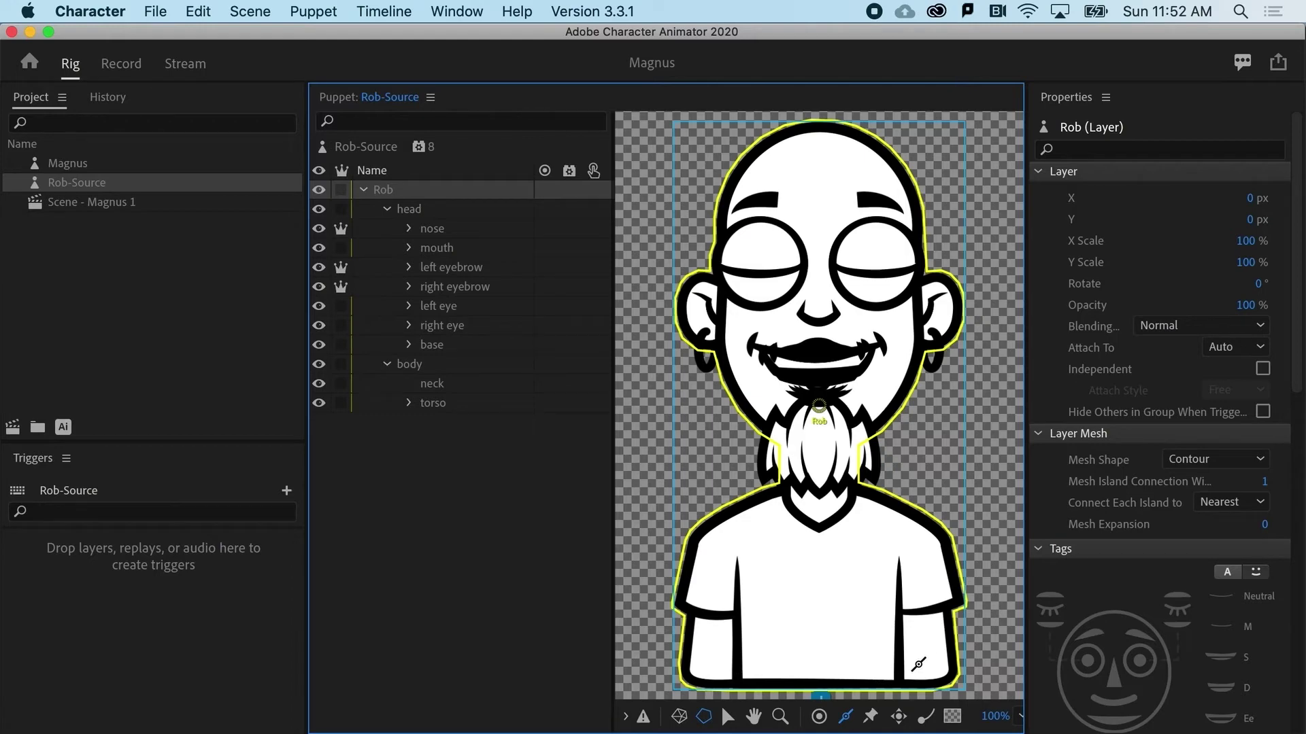
left_click(870, 717)
left_click(678, 717)
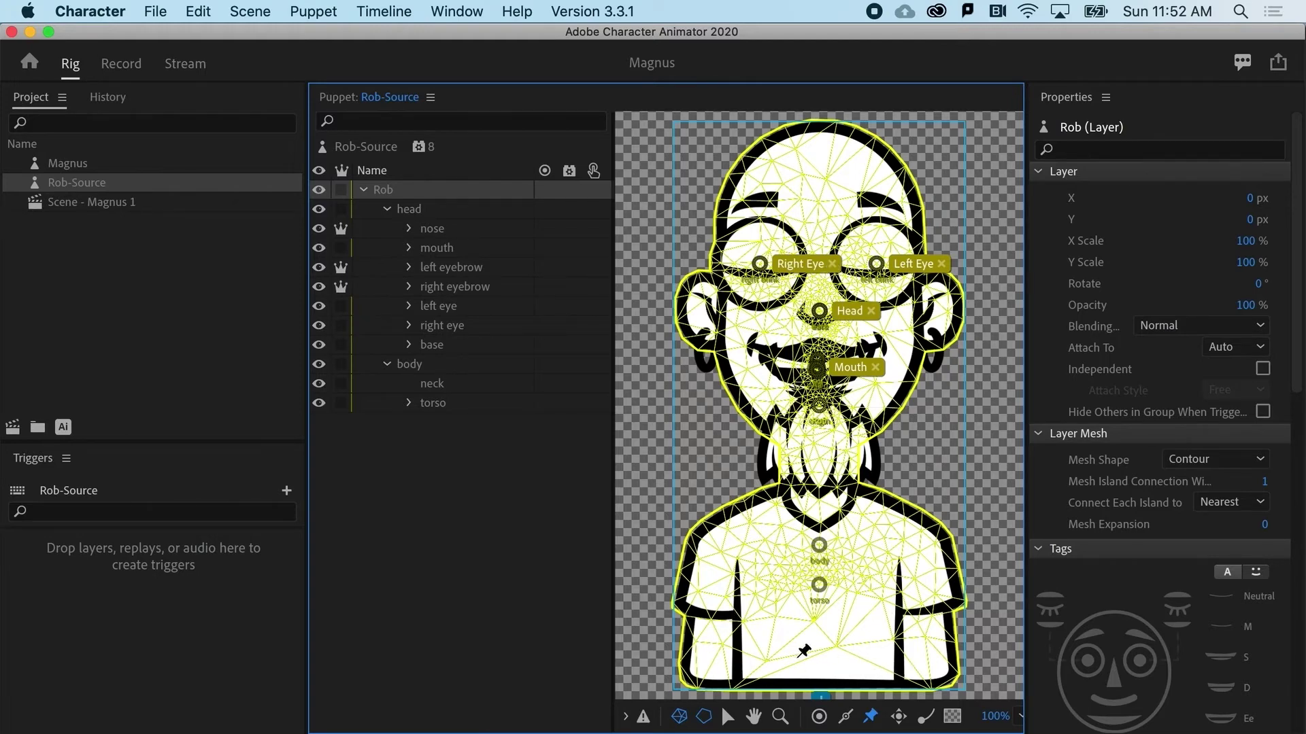
Step: Add two Fixed pins on the lower torso, then undo them
left_click(714, 664)
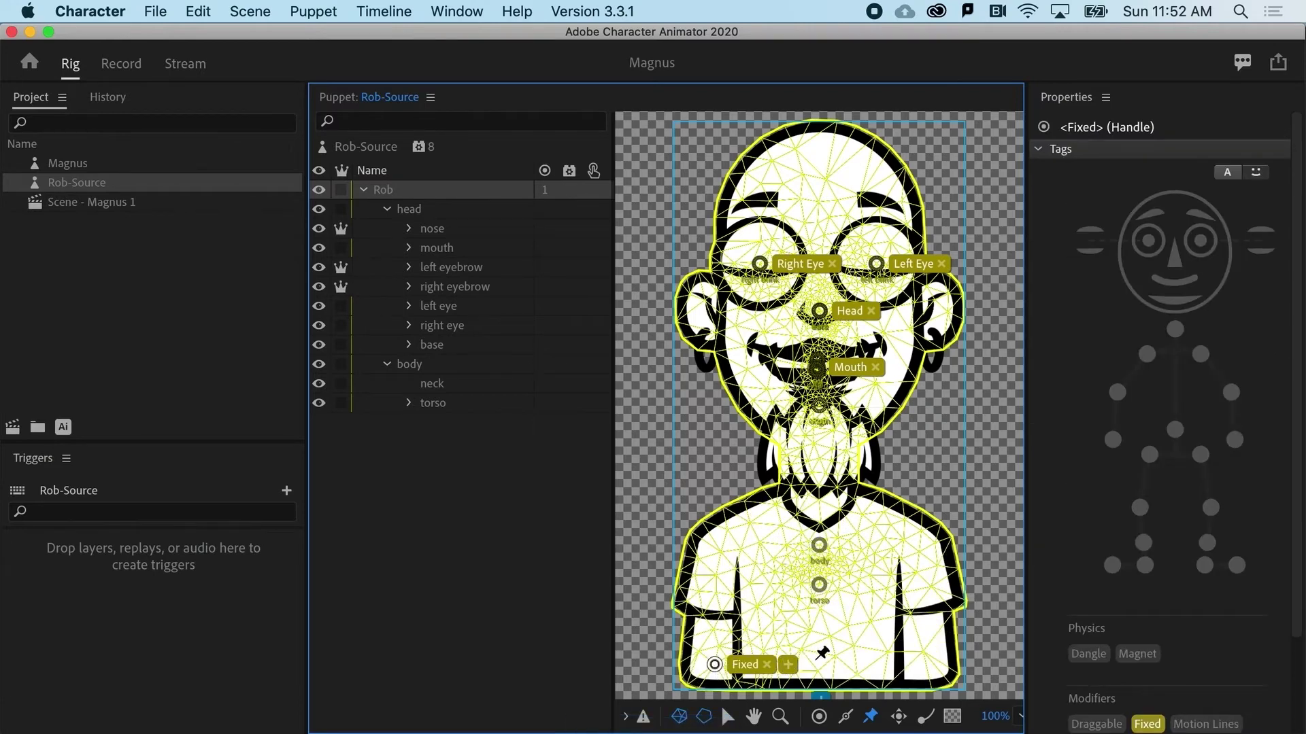
left_click(820, 664)
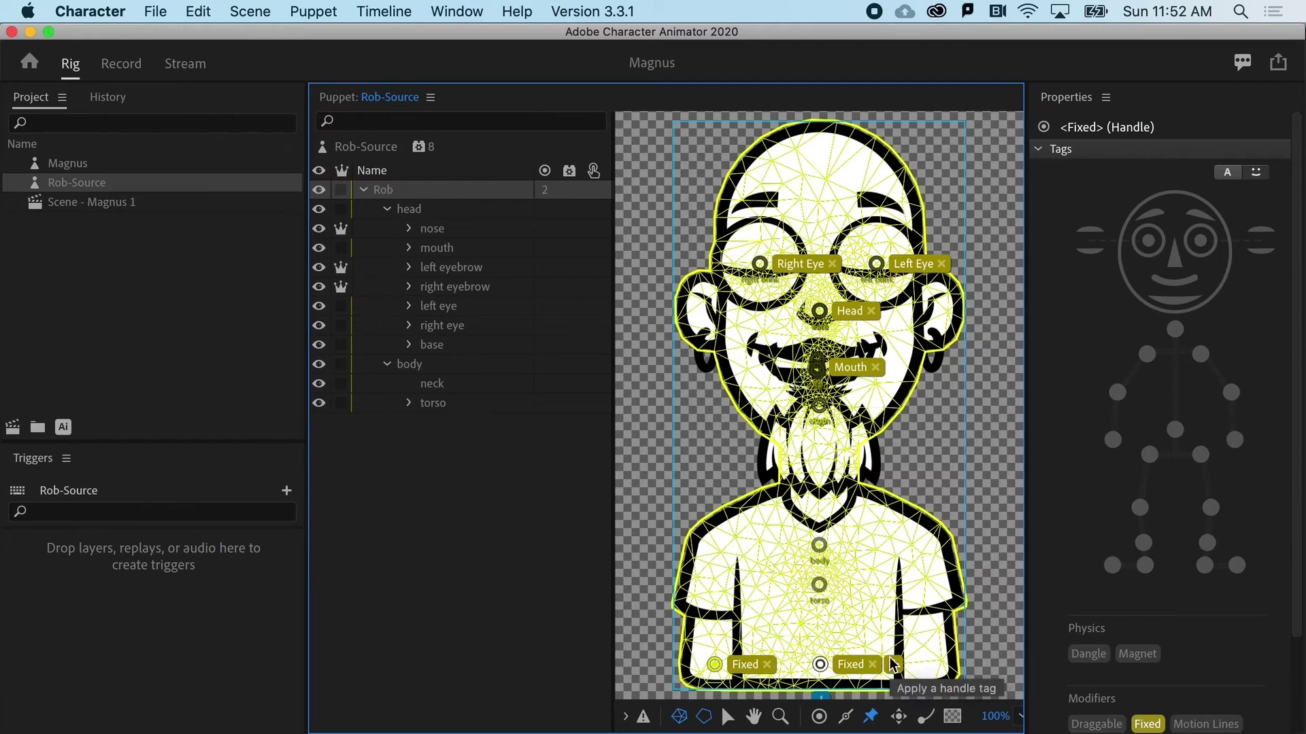
key("super+z")
key("super+z")
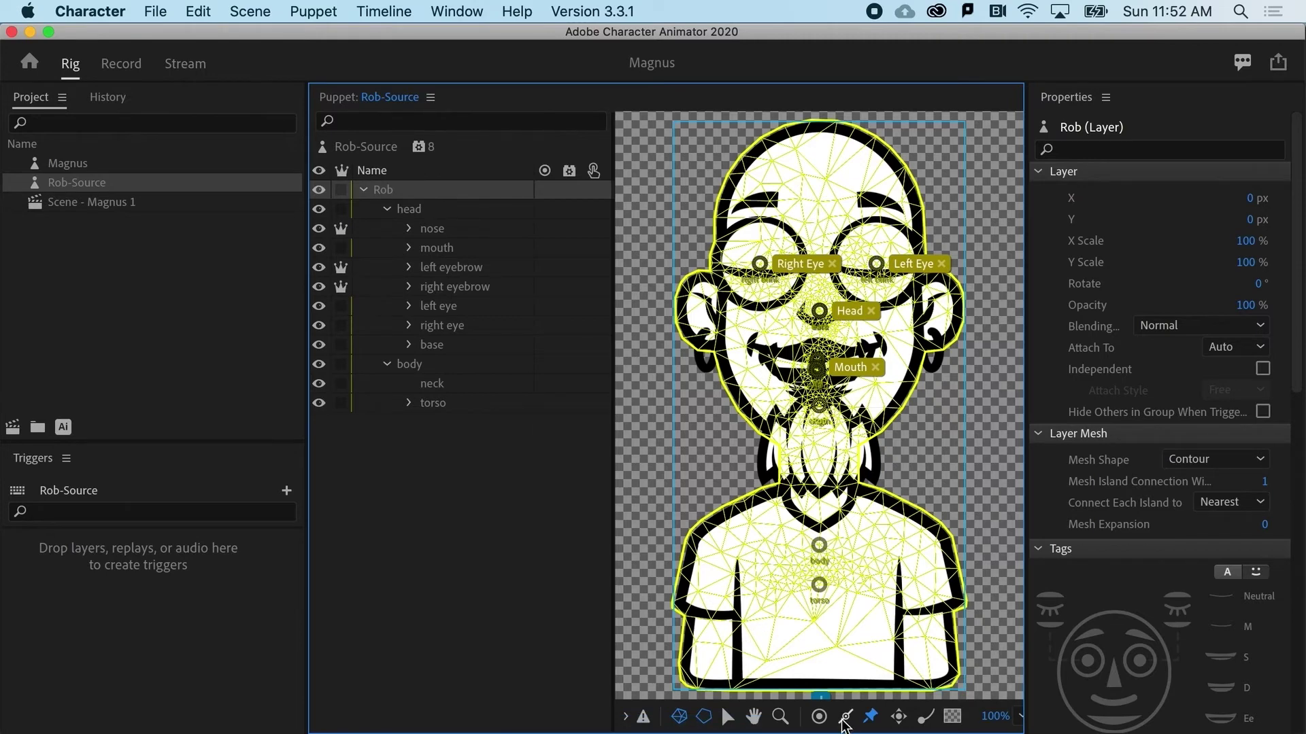
Step: Draw a stick handle across the bottom of Rob's torso and tag it Fixed
left_click(843, 718)
left_click_drag(694, 676, 944, 675)
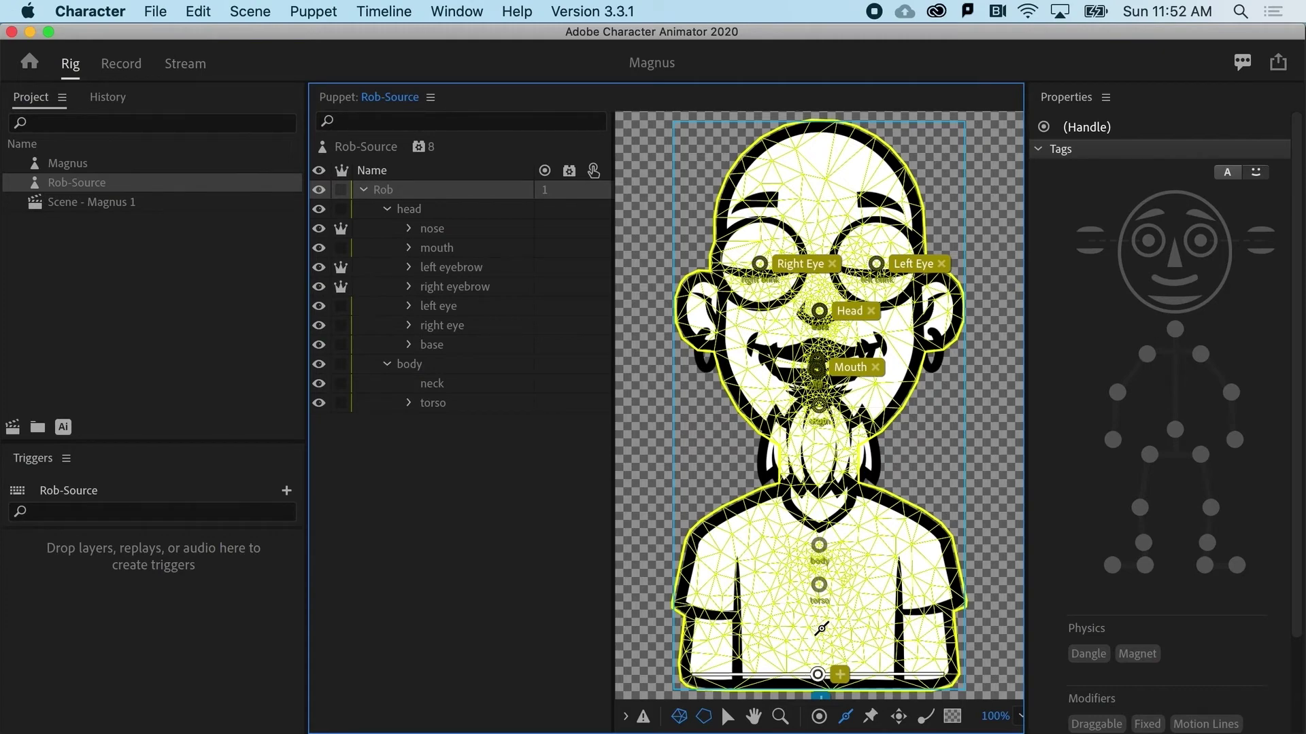
scroll(1131, 702, "down", 3)
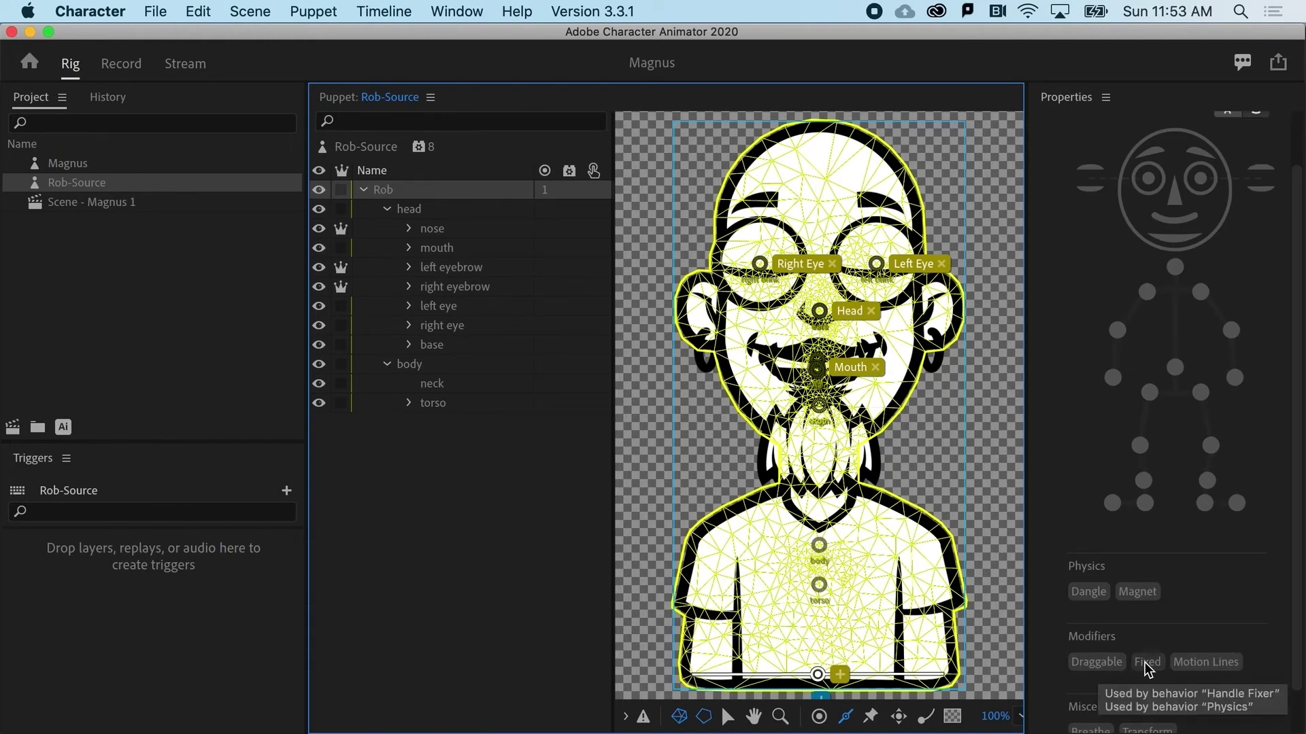
left_click(1148, 663)
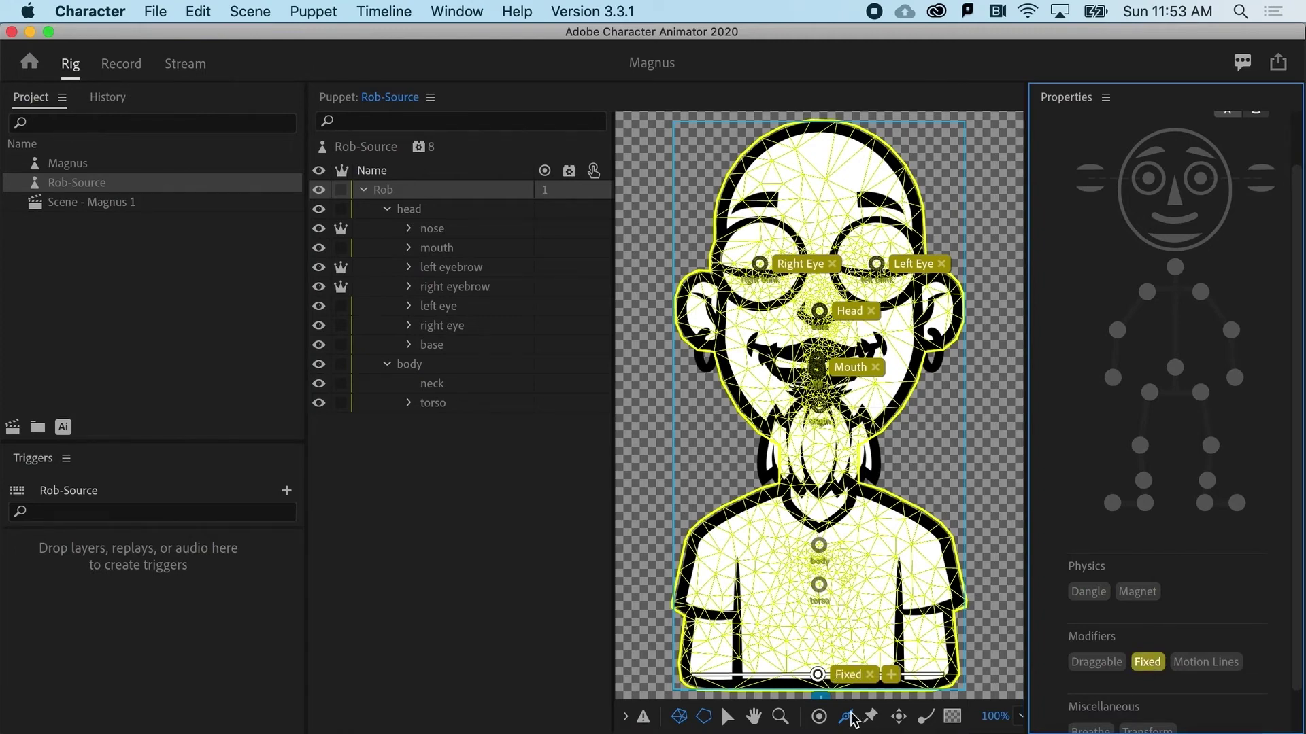
Step: Switch back to the Record workspace to view Rob-Source's behaviors
left_click(121, 68)
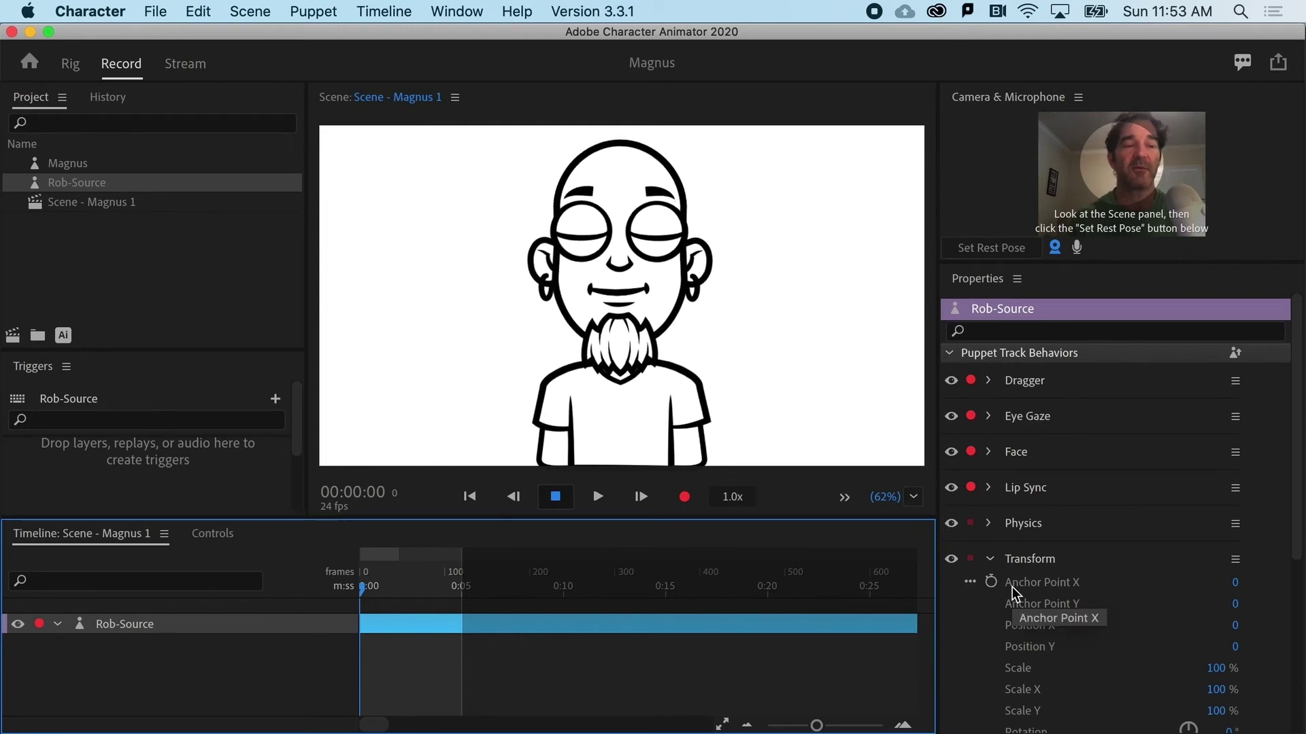
Step: Expand Face, set the rest pose, and lower Head Scale Strength from 25% to 3%
left_click(990, 453)
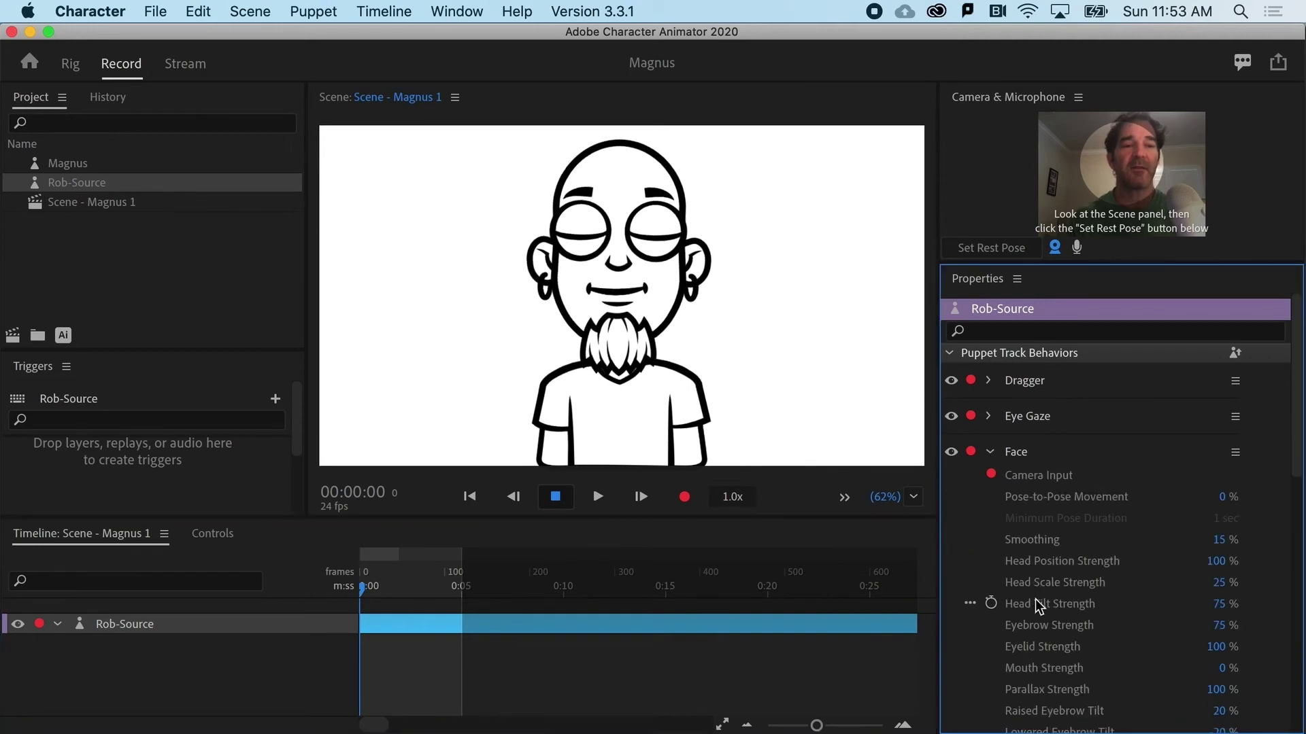
scroll(1048, 693, "down", 5)
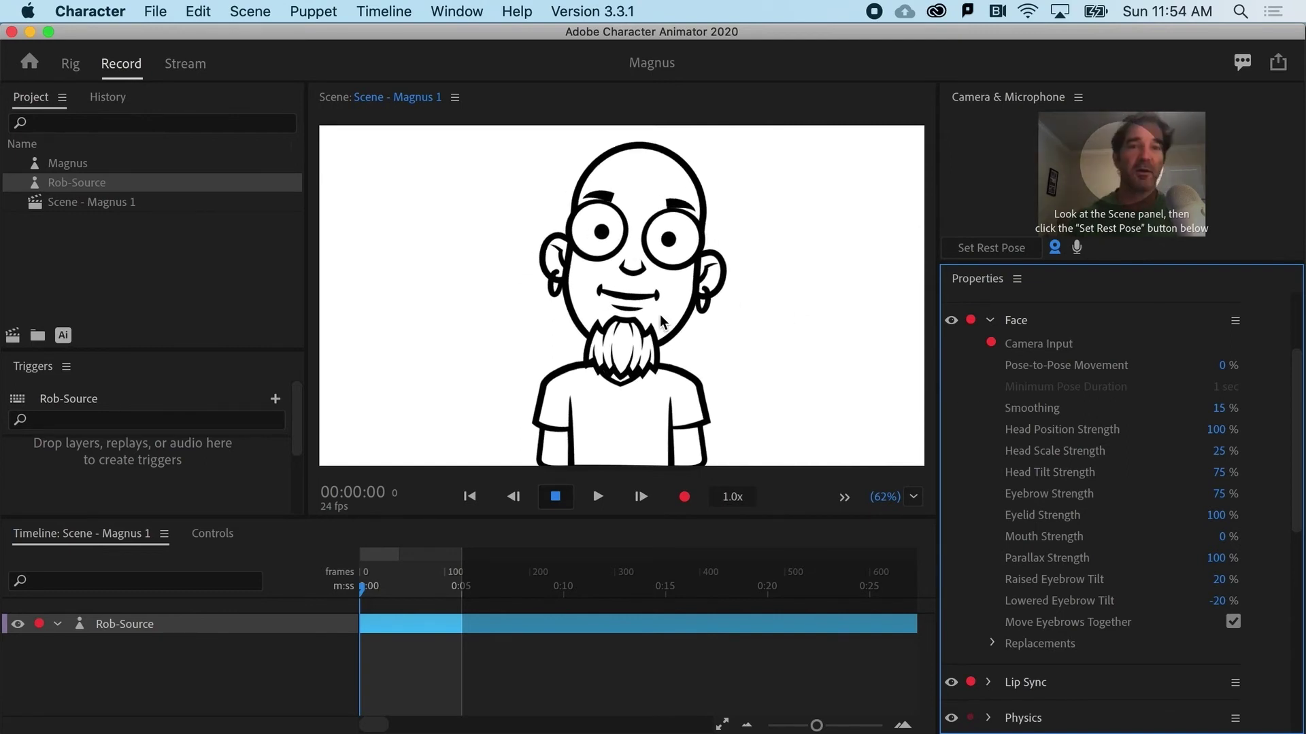
left_click(982, 248)
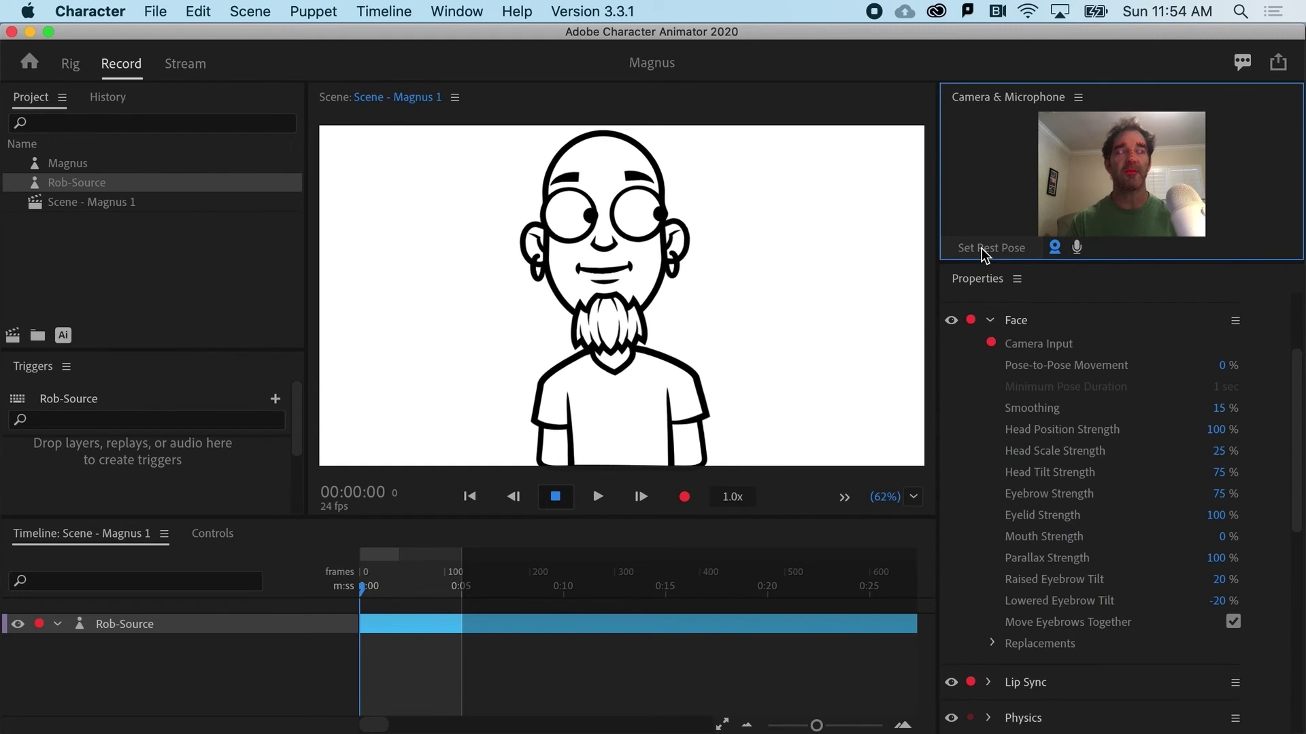
left_click(982, 247)
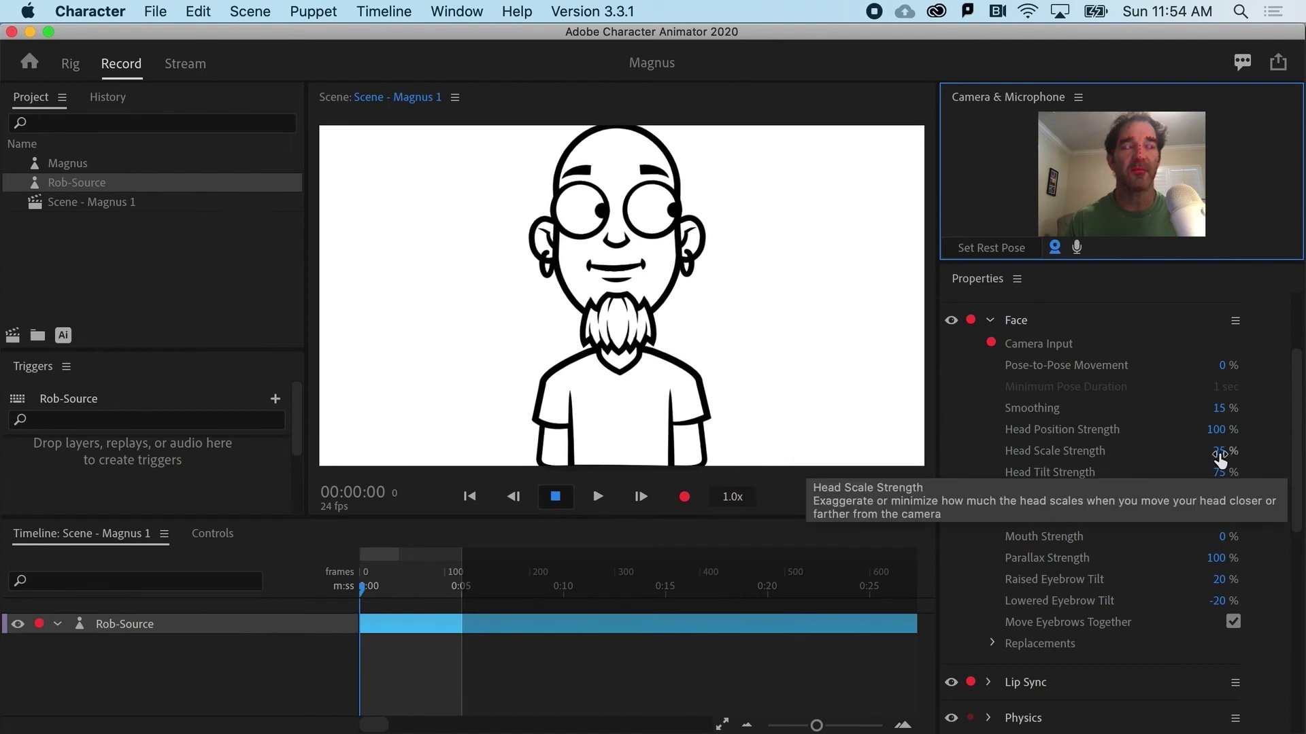
left_click_drag(1222, 451, 1069, 462)
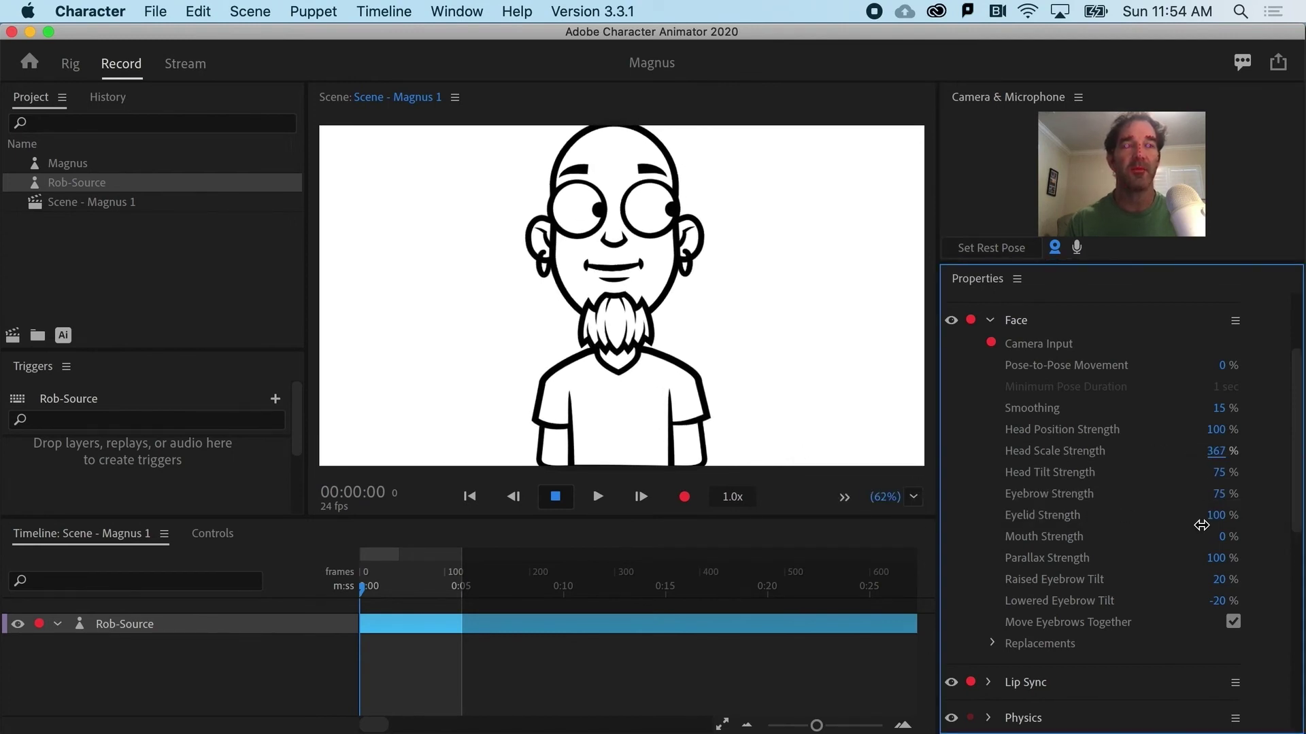
left_click_drag(1201, 525, 1198, 524)
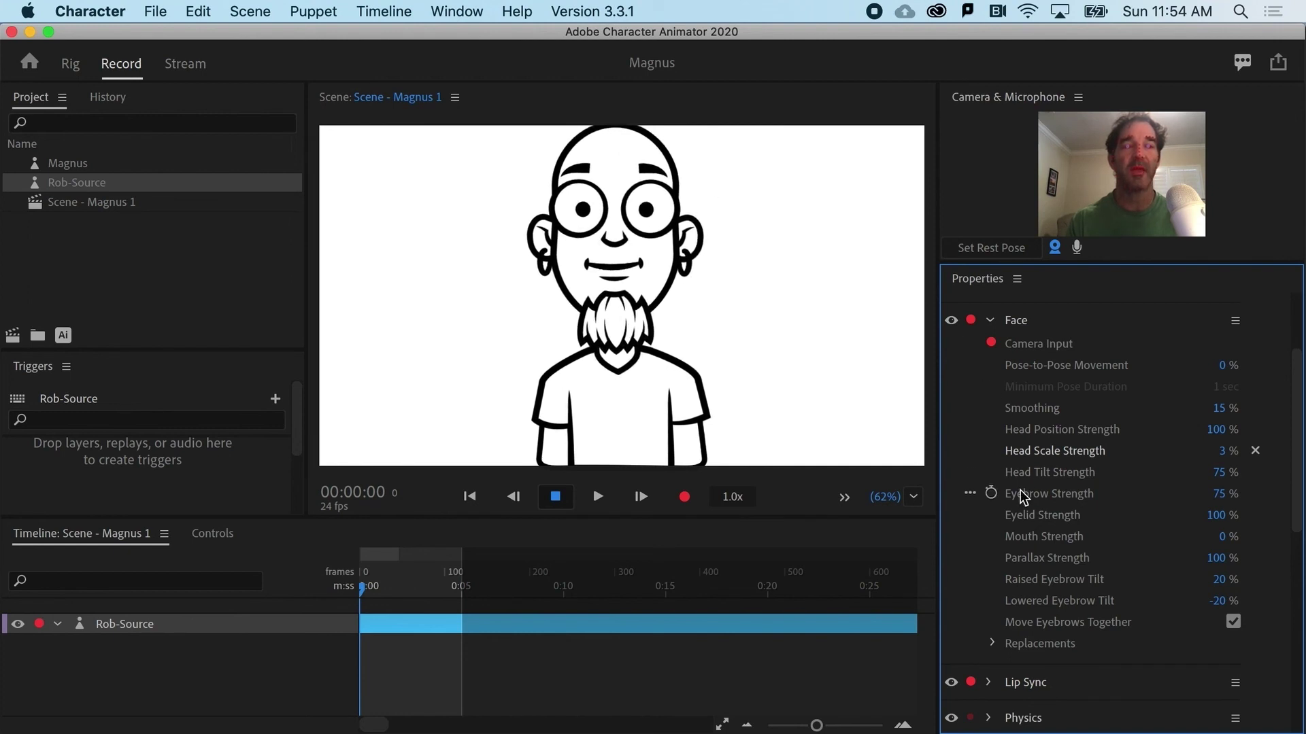
Step: Lower the Rob-Source puppet in the scene by setting Transform Position Y to 88
scroll(1023, 497, "down", 3)
scroll(1022, 498, "down", 2)
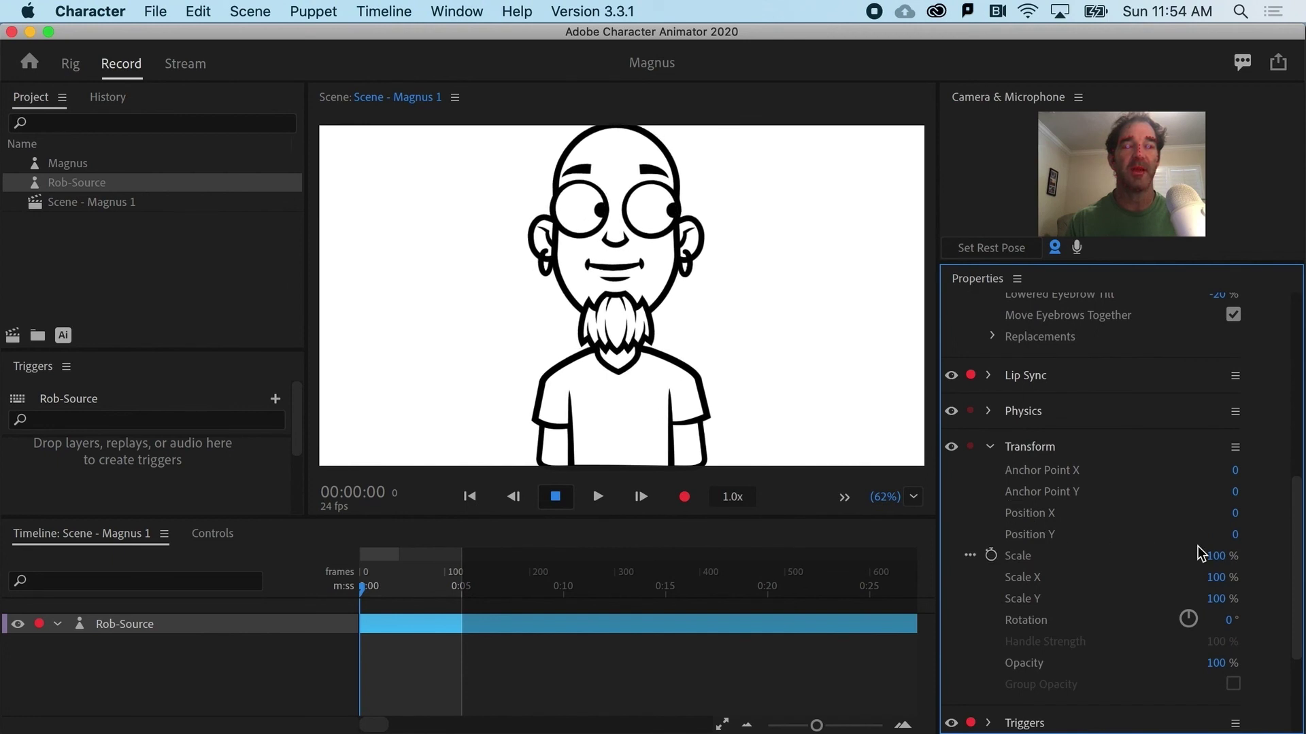
left_click_drag(1233, 537, 1302, 519)
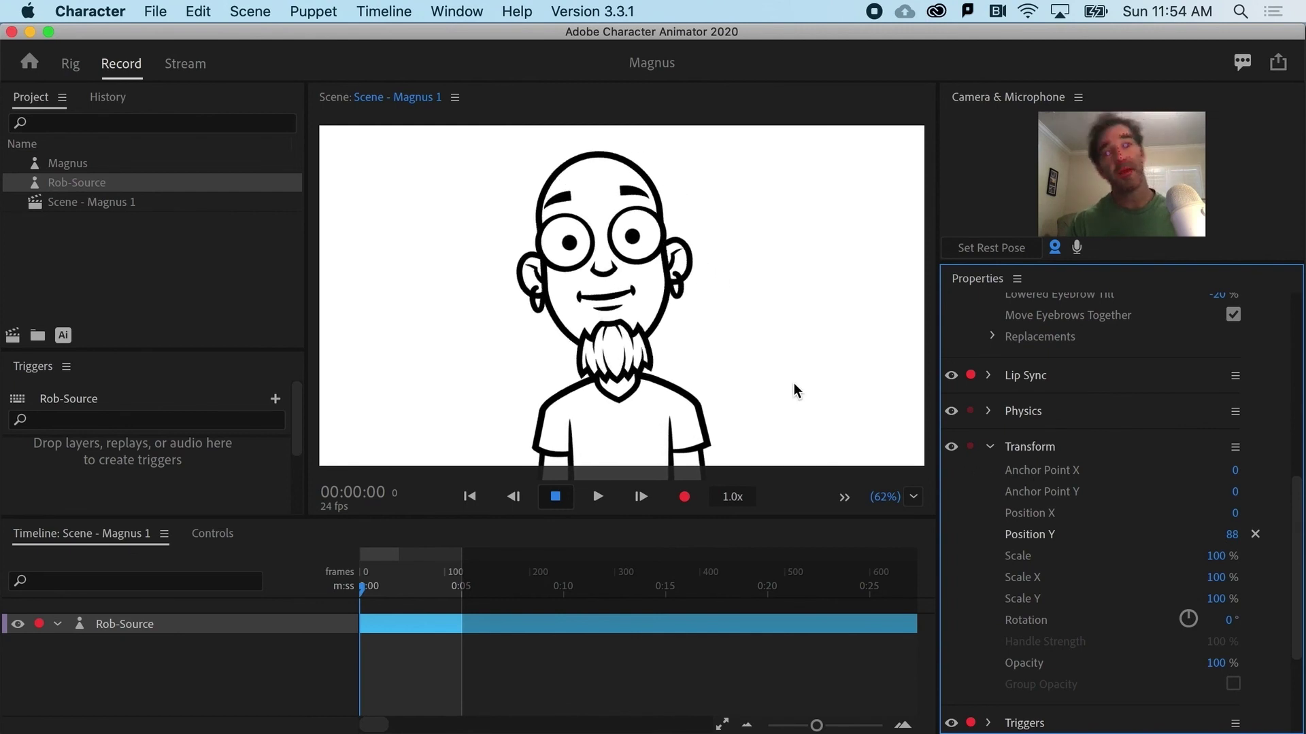